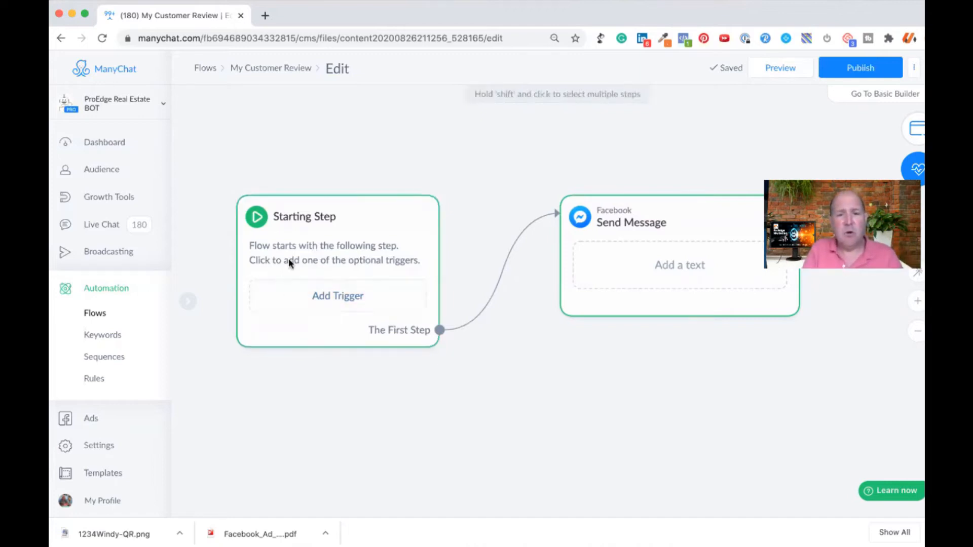
Step: Add a Ref URL trigger from the Facebook triggers to the flow's Starting Step
click(334, 301)
scroll(493, 293, down, 7)
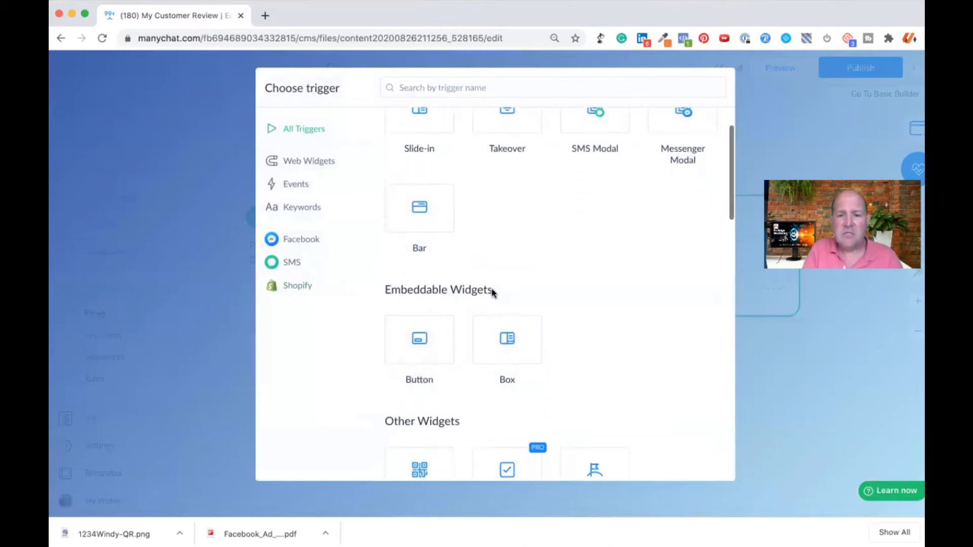
scroll(493, 293, down, 10)
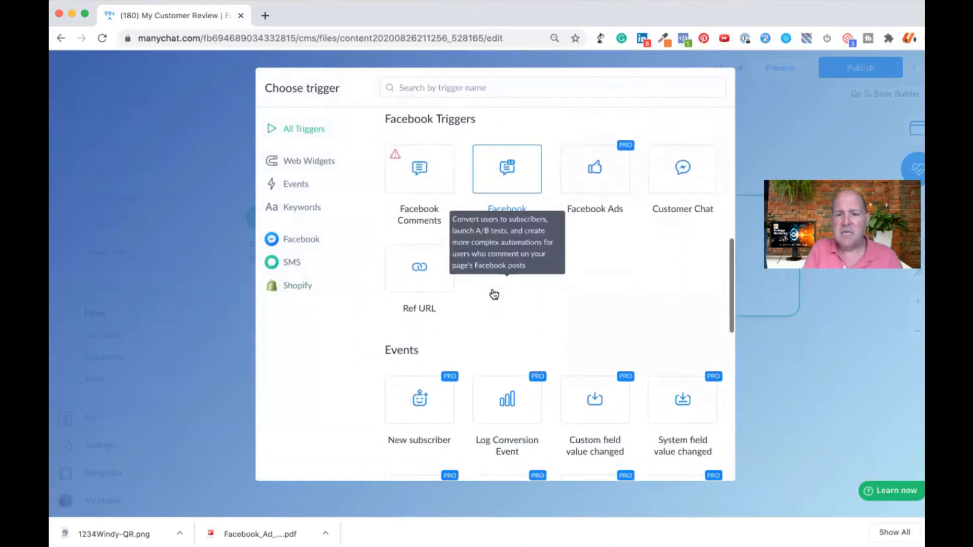
scroll(493, 294, down, 5)
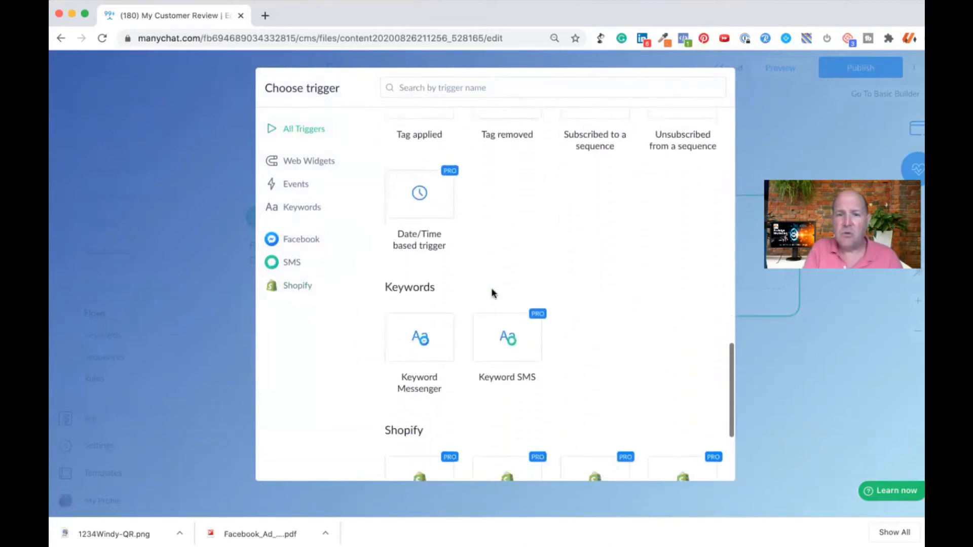
scroll(493, 293, up, 10)
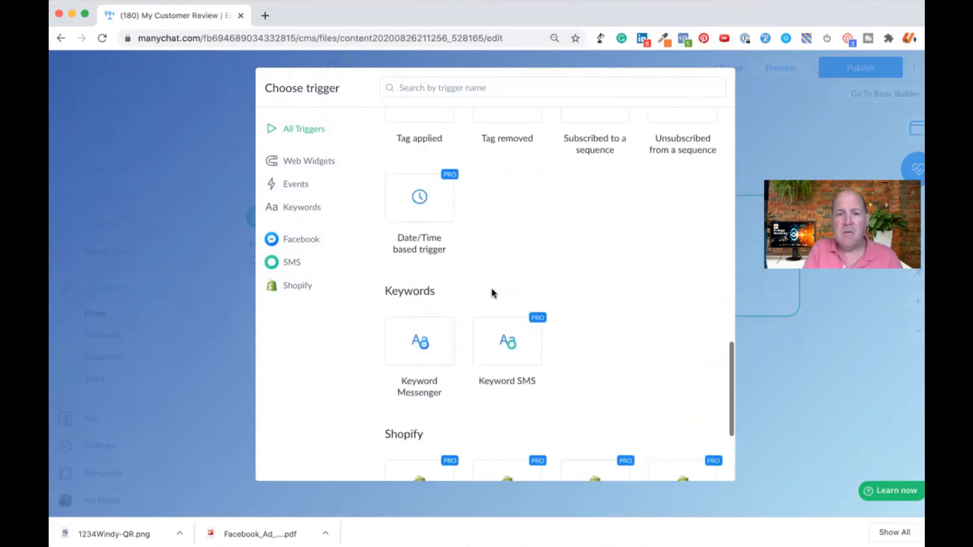
scroll(493, 293, up, 2)
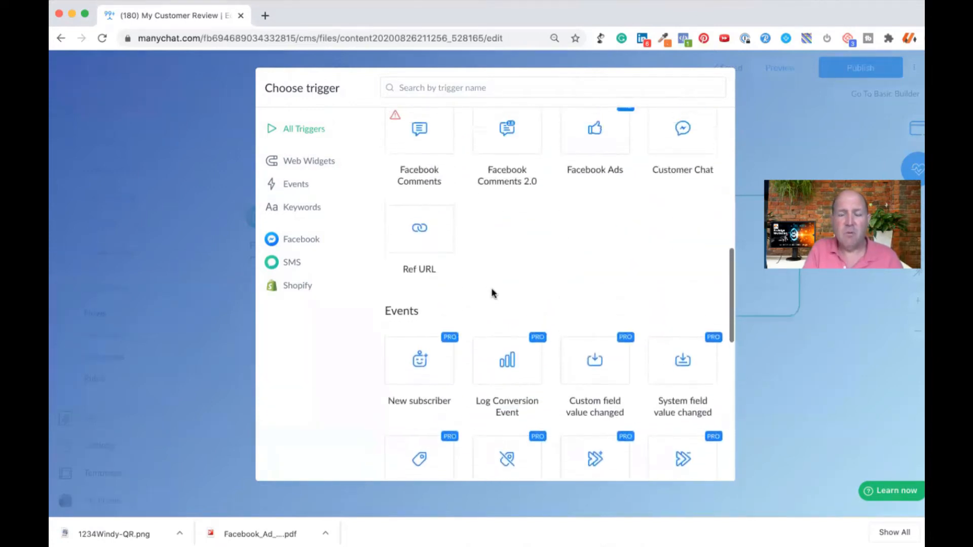
click(420, 246)
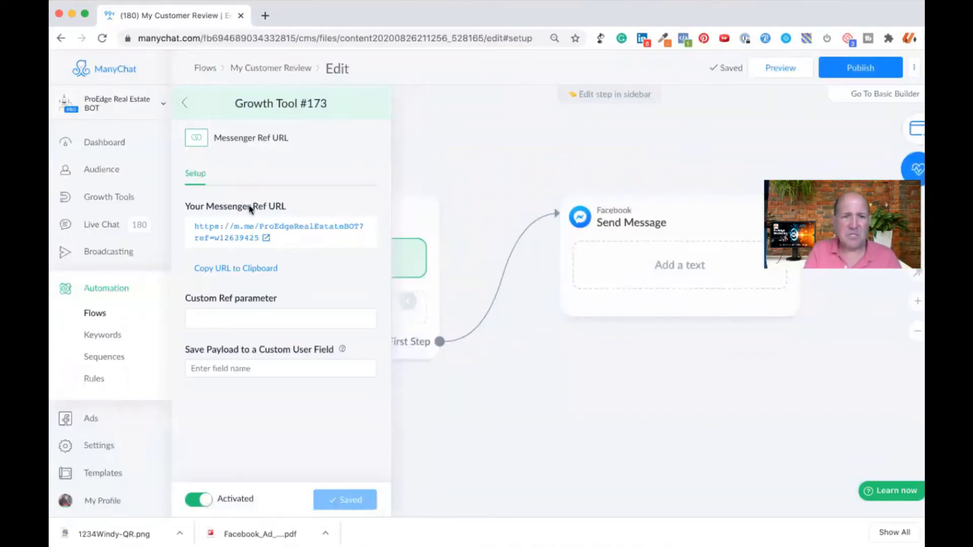
Step: Rename the new Messenger Ref URL growth tool as "Review URL"
click(260, 100)
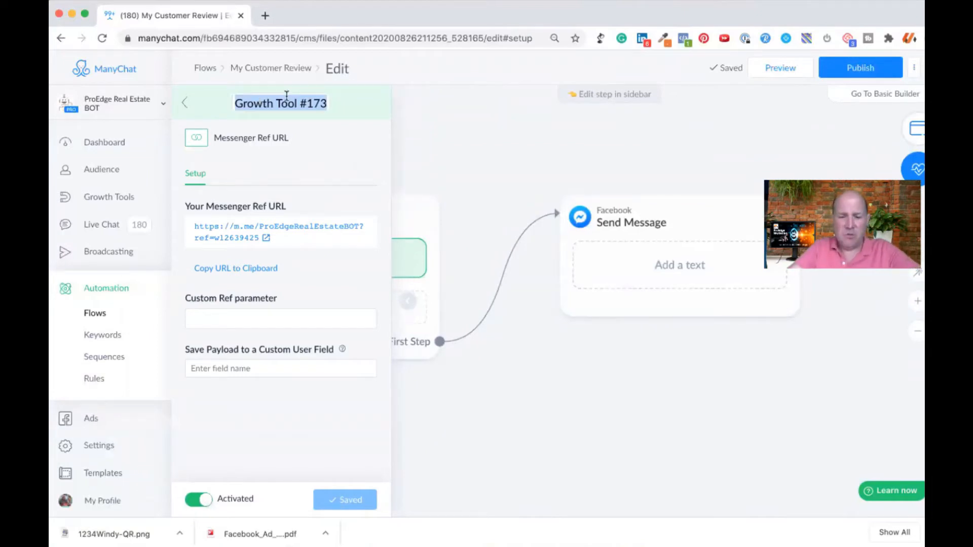
text(Rev)
text(uew)
key(BackSpace)
key(BackSpace)
key(BackSpace)
text(iew )
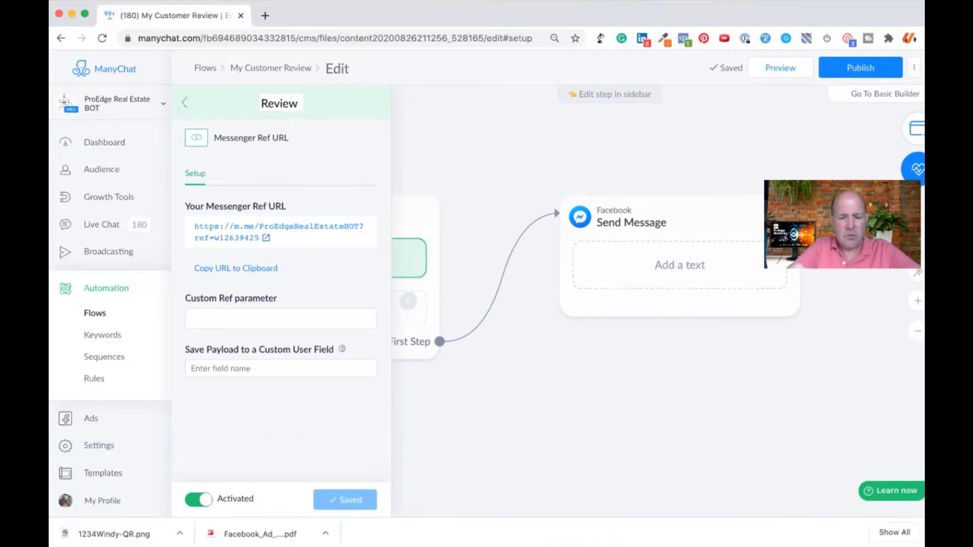
text(URL)
key(Return)
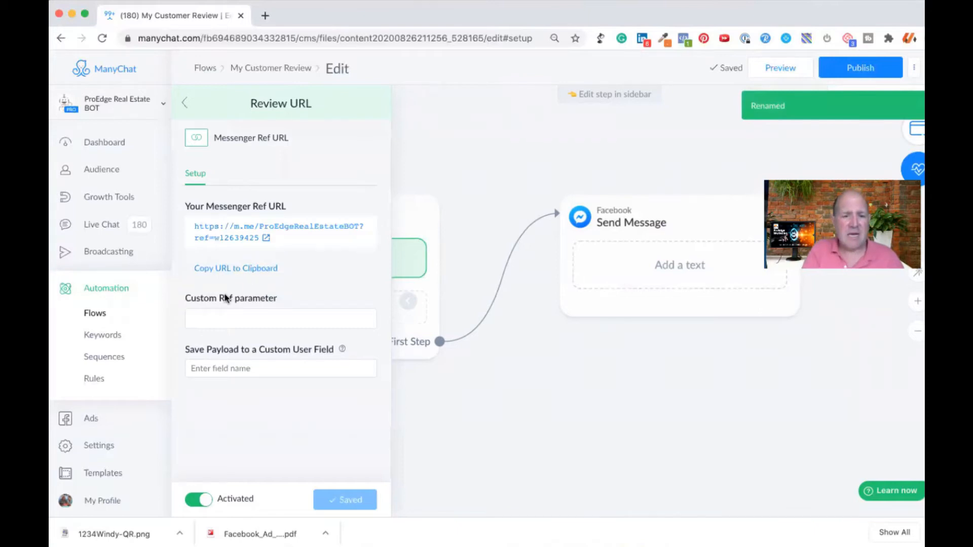
Step: Save the Ref URL trigger with the custom ref parameter LeaveReview and copy its Messenger URL to the clipboard
click(204, 314)
text(L)
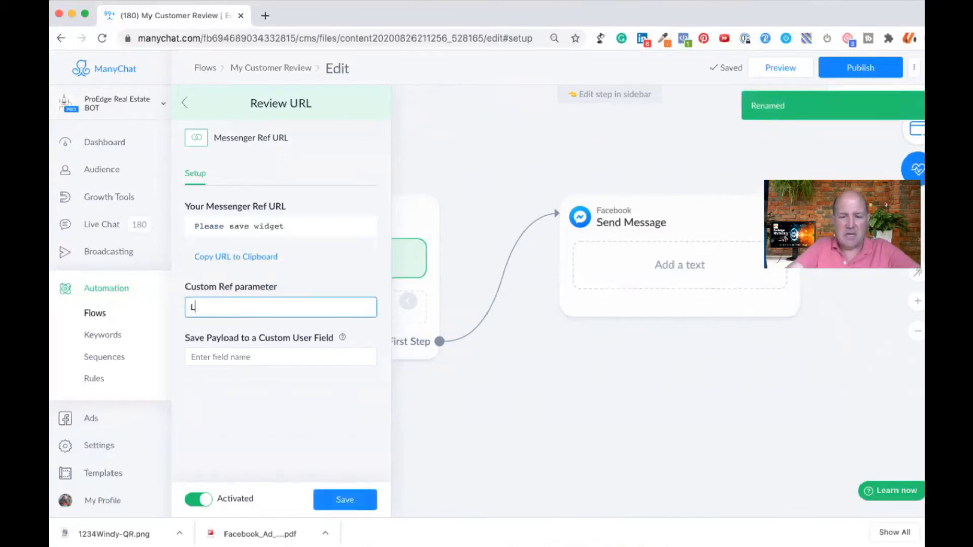
text(eaveReview)
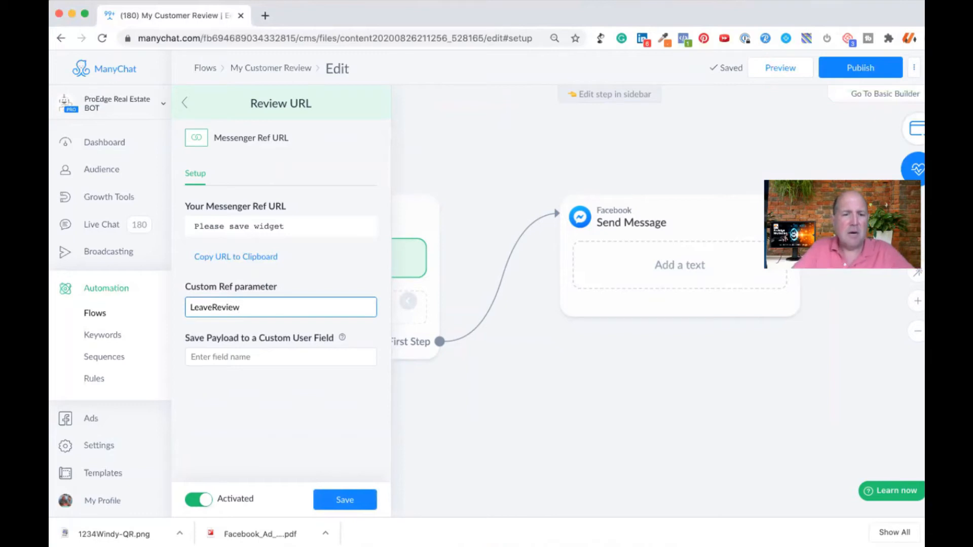
click(346, 499)
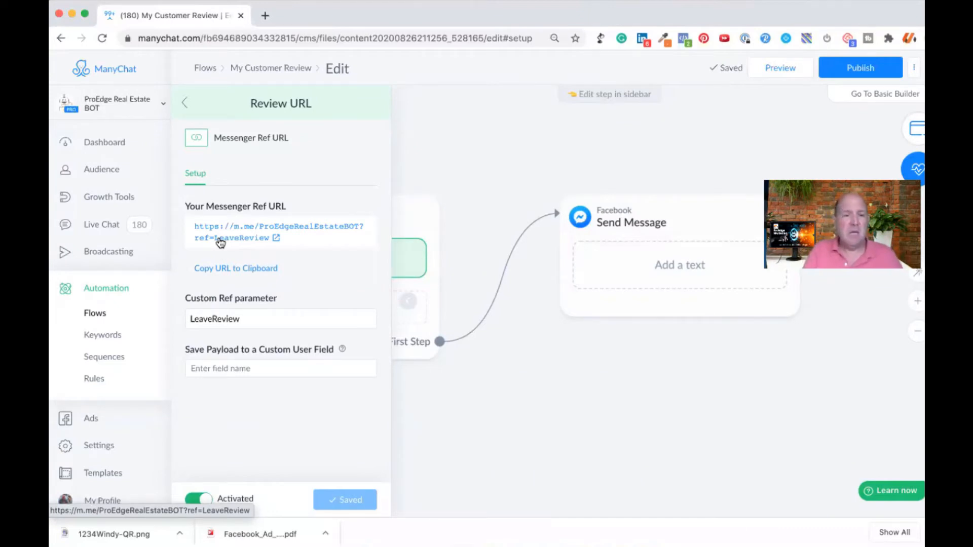
click(222, 268)
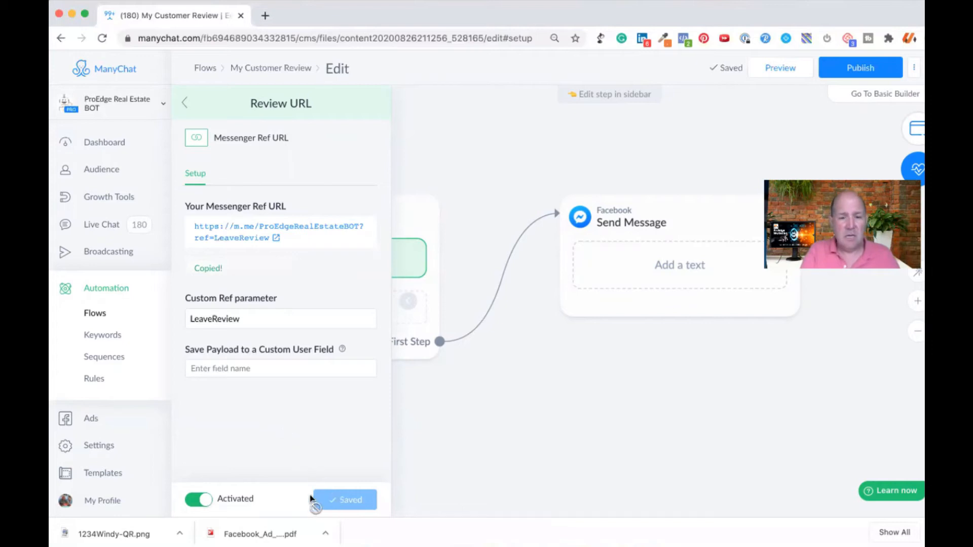
click(484, 418)
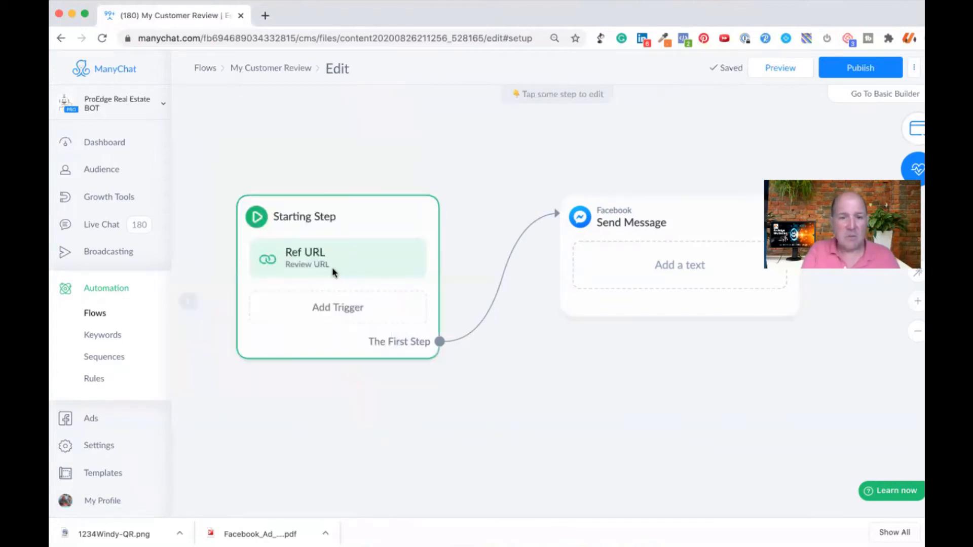
Step: Reopen the Review URL trigger from the Starting Step to check its setup, then return to the flow canvas
click(327, 251)
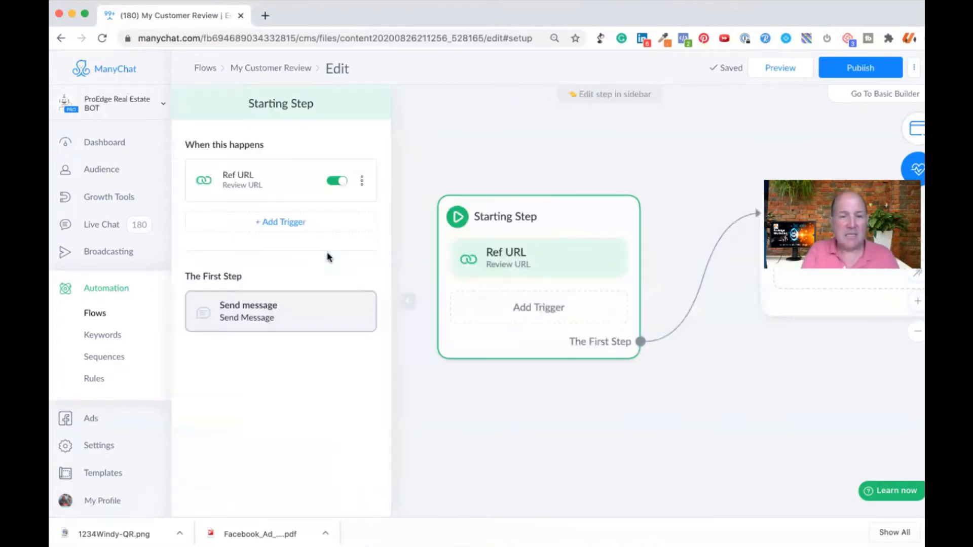
click(256, 189)
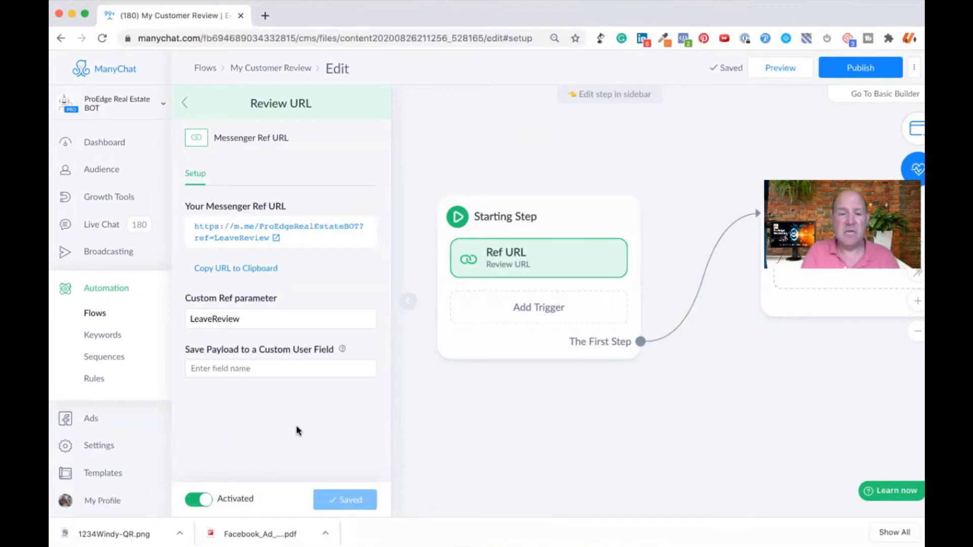
click(428, 414)
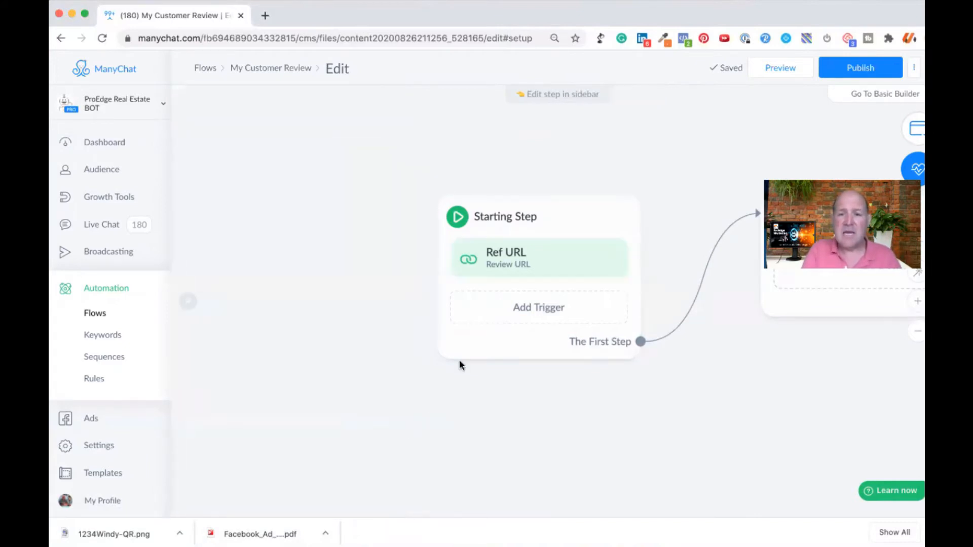
Step: Add a QR Code trigger to the Starting Step alongside the Ref URL
click(533, 306)
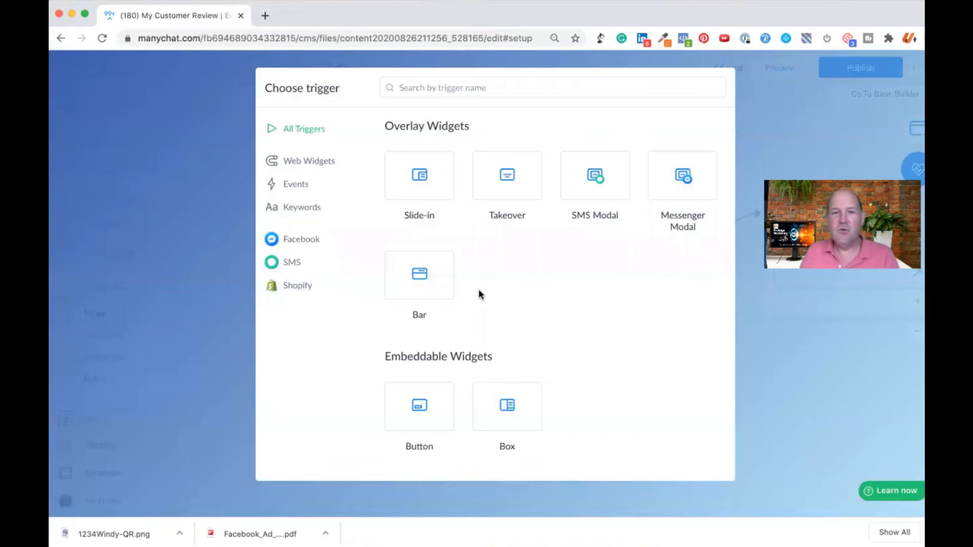
scroll(516, 328, down, 7)
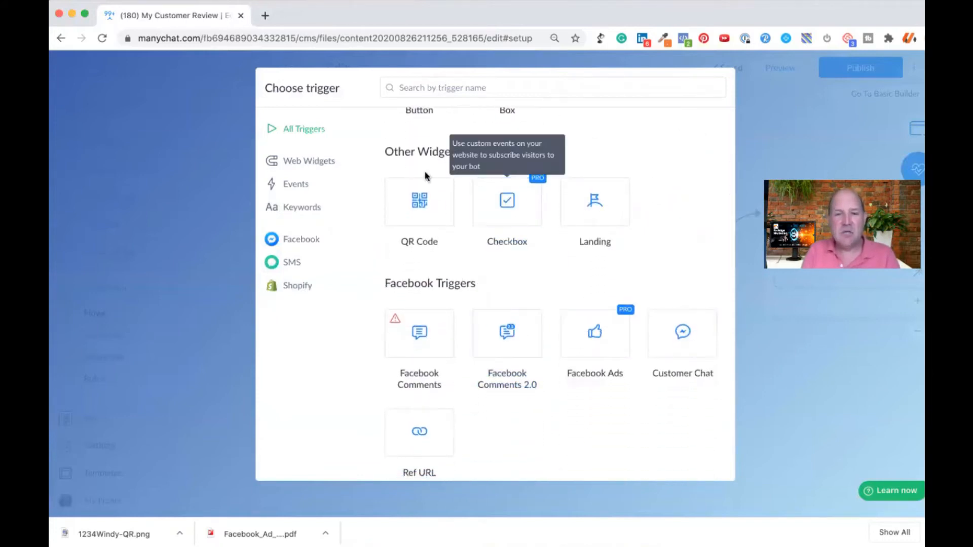
click(422, 202)
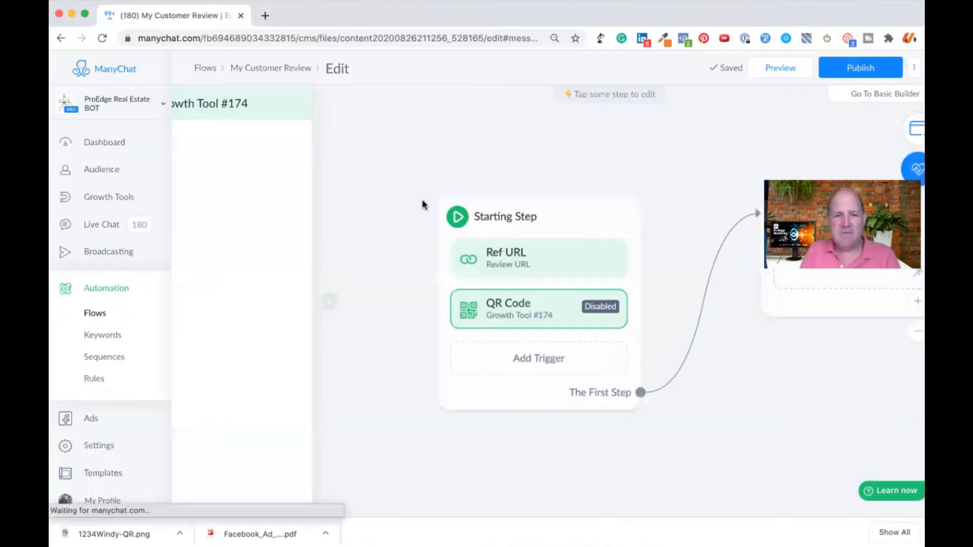
Step: Rename the new QR Code growth tool as "Review QR"
click(273, 105)
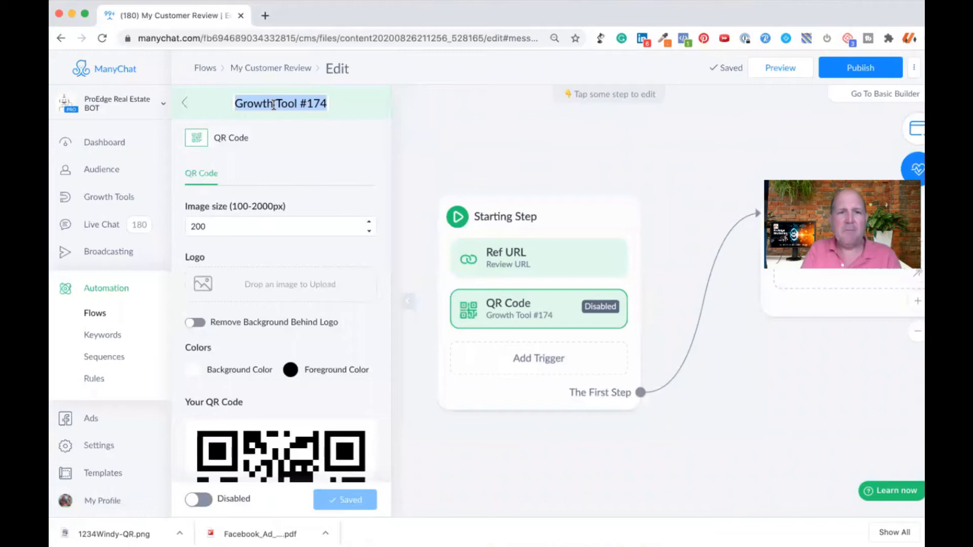
text(Re)
text(vuew)
key(BackSpace)
key(BackSpace)
key(BackSpace)
text(iew )
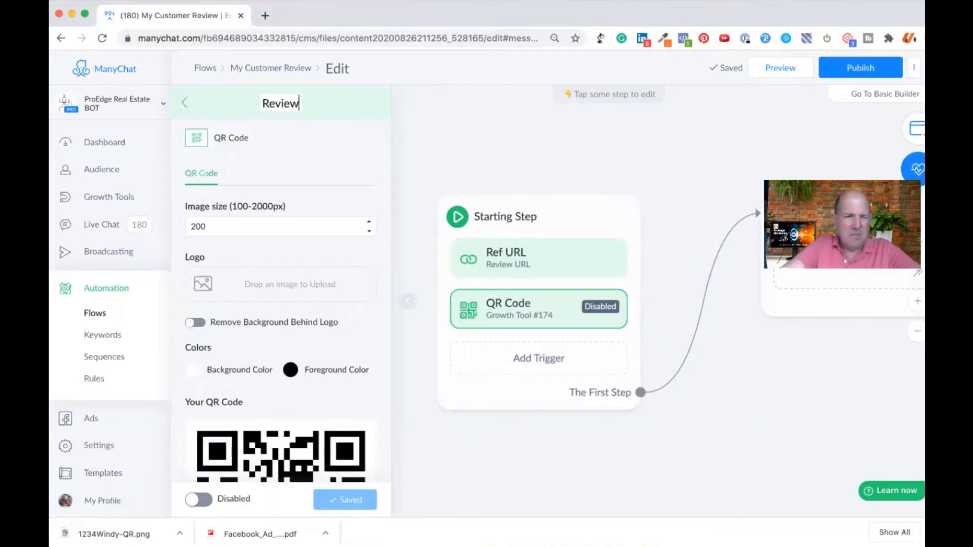
text(QR)
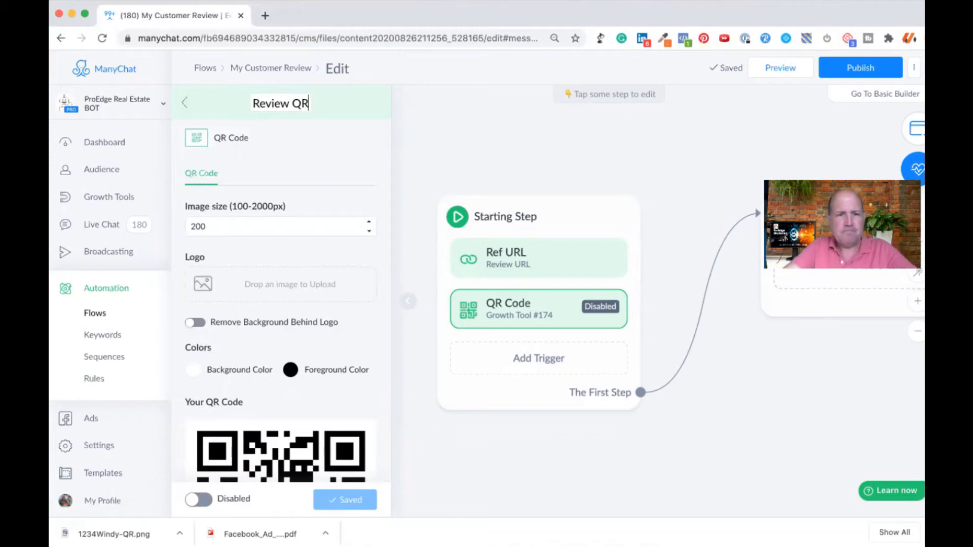
key(Return)
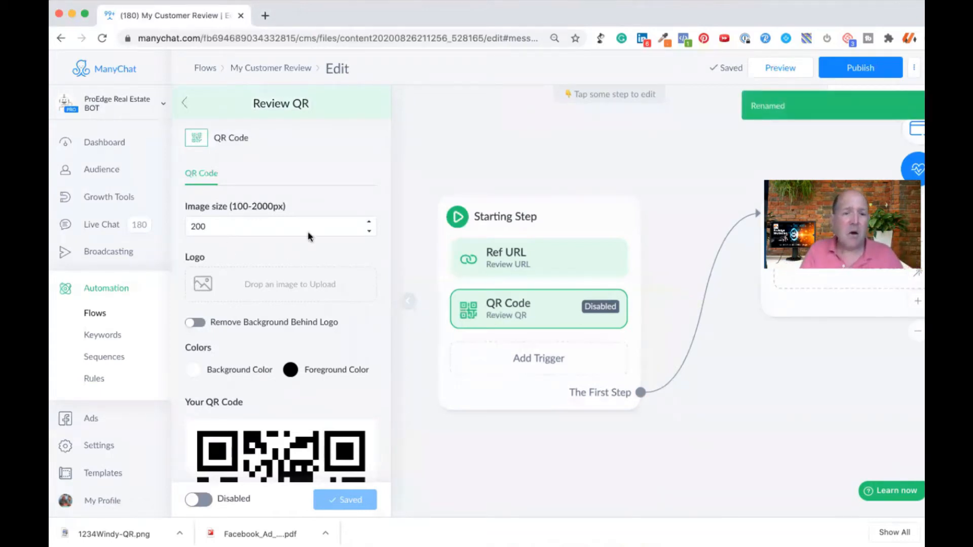
Step: Try out the QR code's logo image upload and its Remove Background Behind Logo option
scroll(267, 257, down, 3)
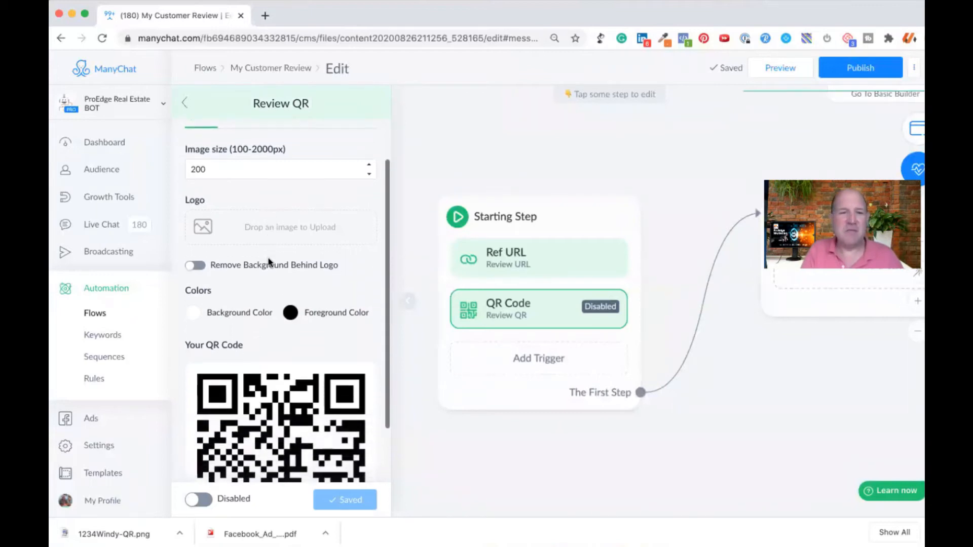
scroll(267, 257, up, 3)
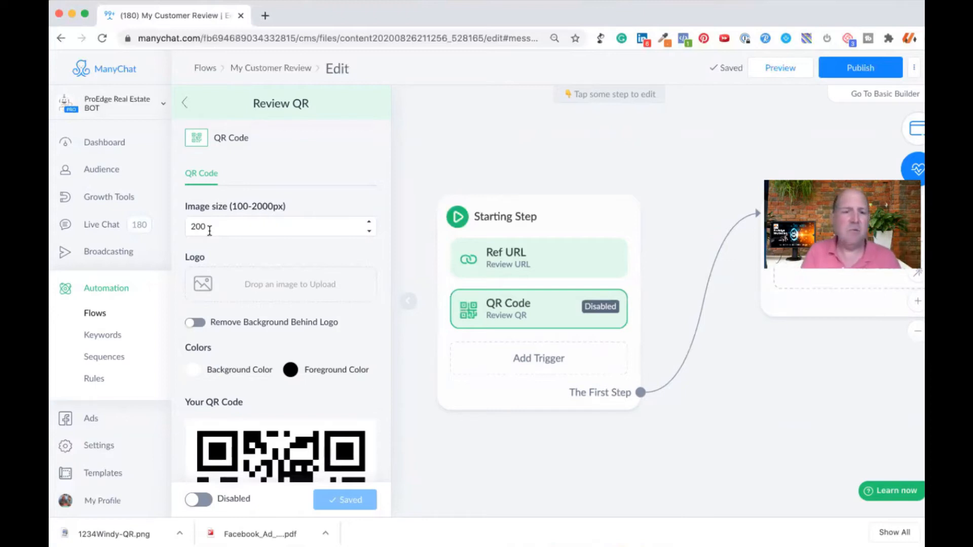
click(273, 286)
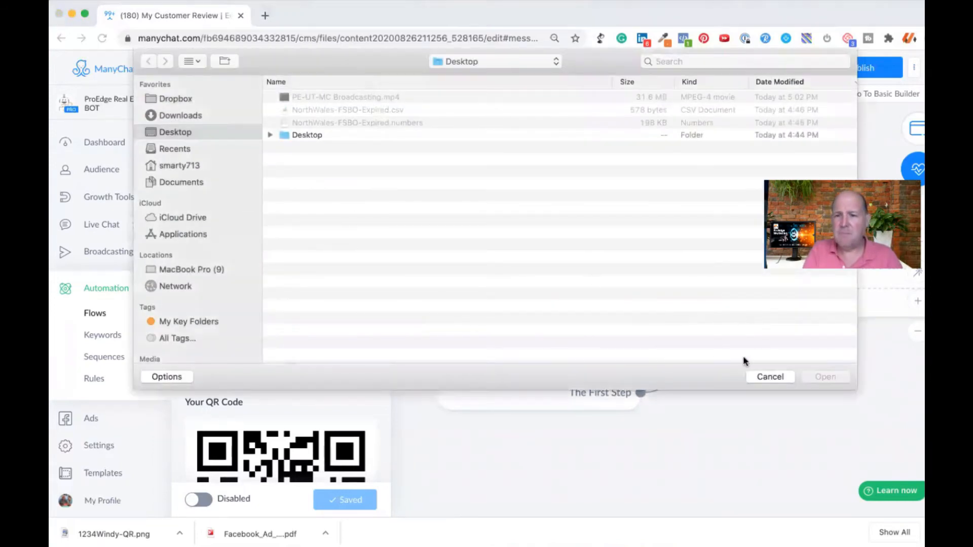
click(765, 375)
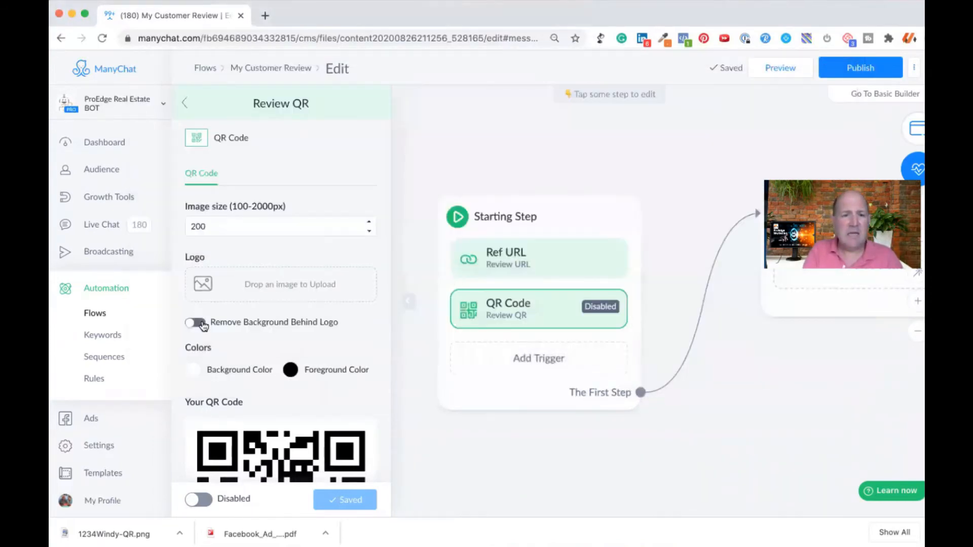
click(215, 323)
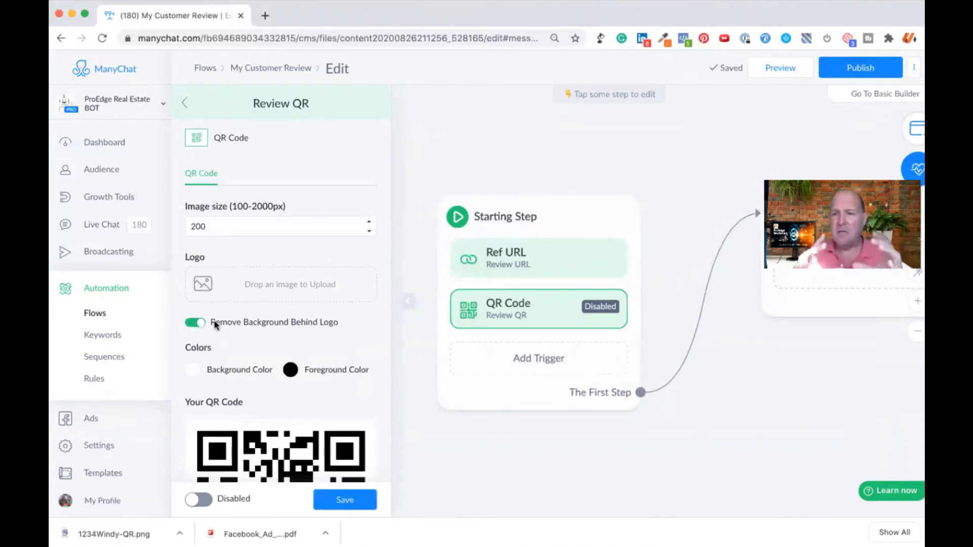
click(216, 323)
Step: Set the QR code's background colour to blue #0288D1 and its foreground colour to near-white
scroll(218, 314, down, 3)
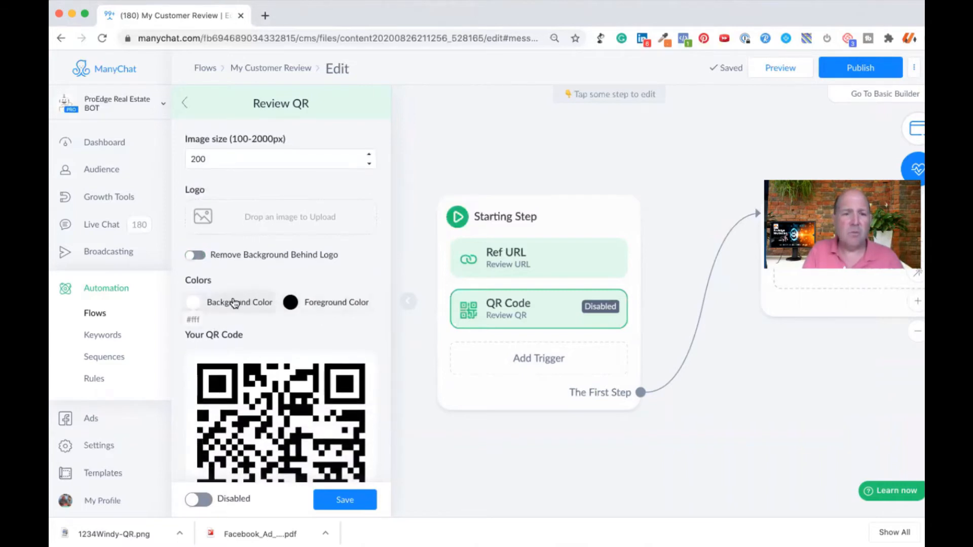
click(231, 299)
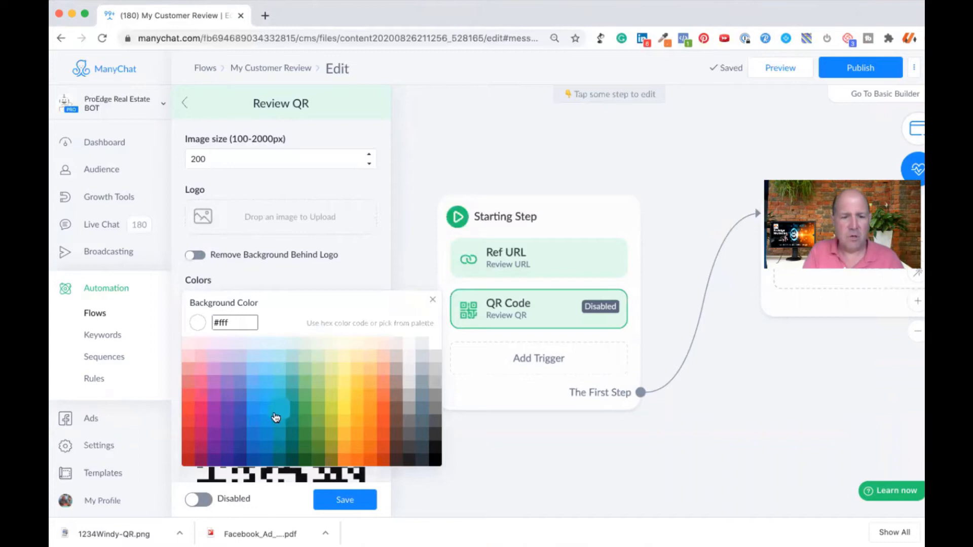
click(268, 431)
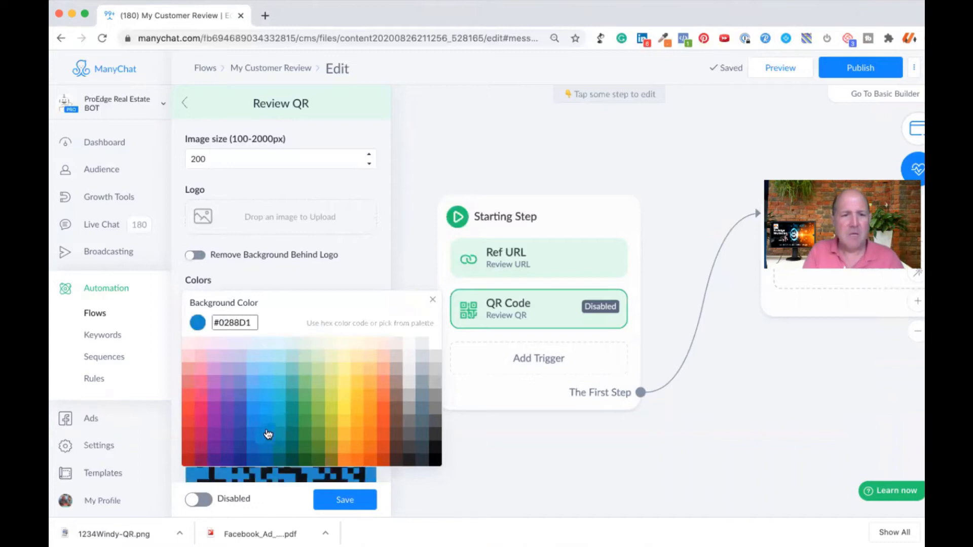
click(287, 269)
click(329, 302)
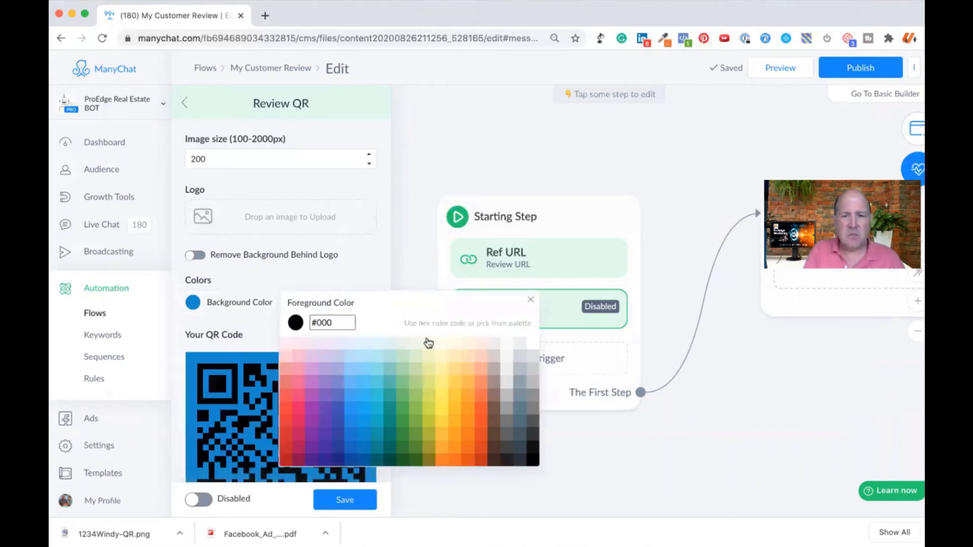
click(517, 344)
click(291, 275)
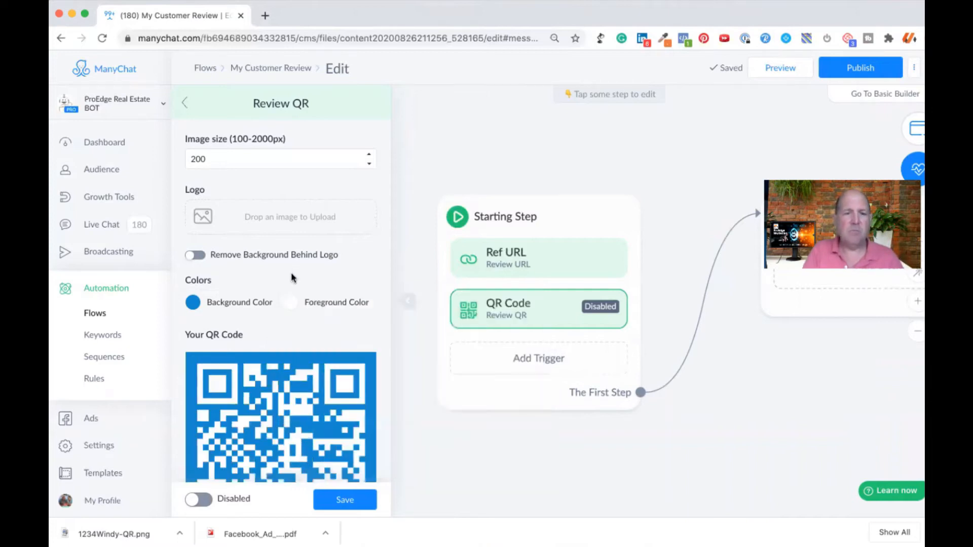
scroll(291, 278, down, 4)
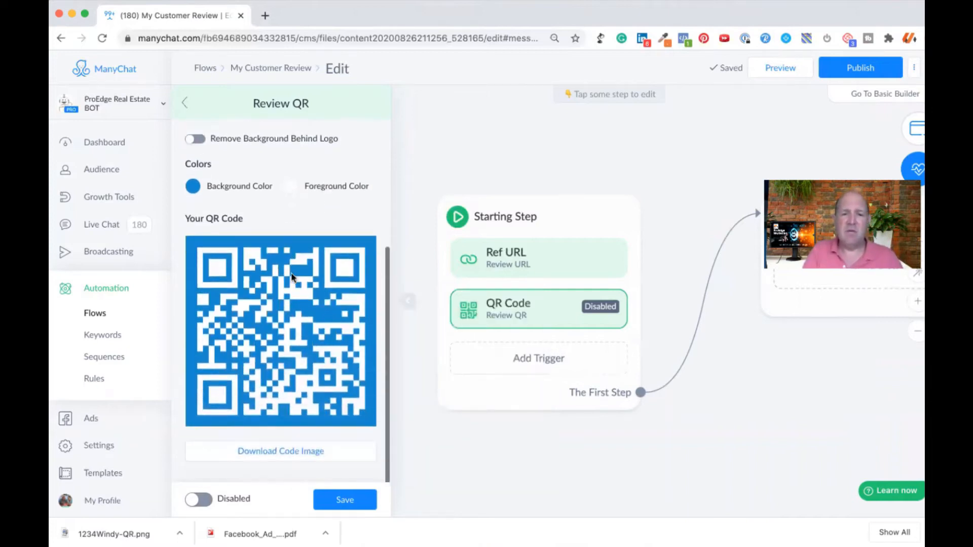
Step: Save the Review QR trigger's settings and download its code image as a PNG named ReviewQR
click(201, 500)
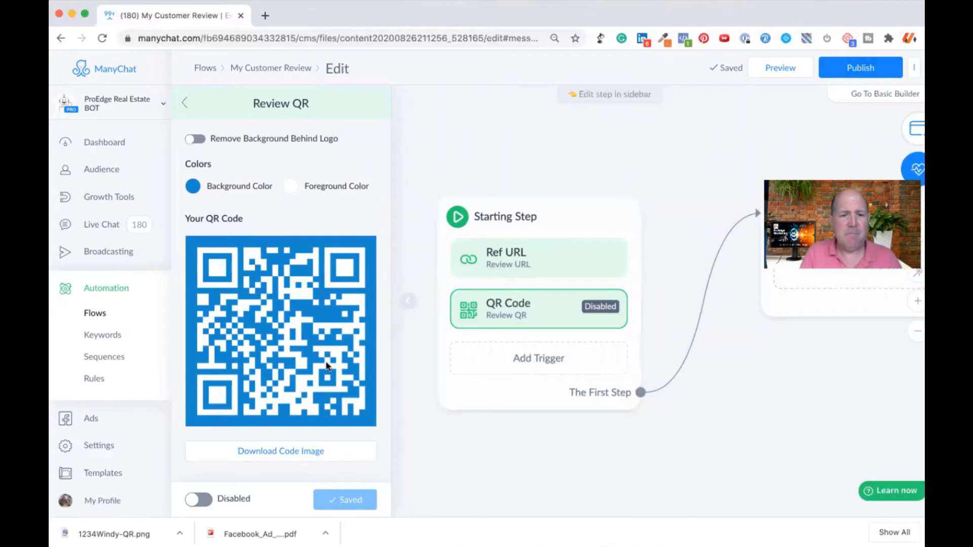
click(280, 451)
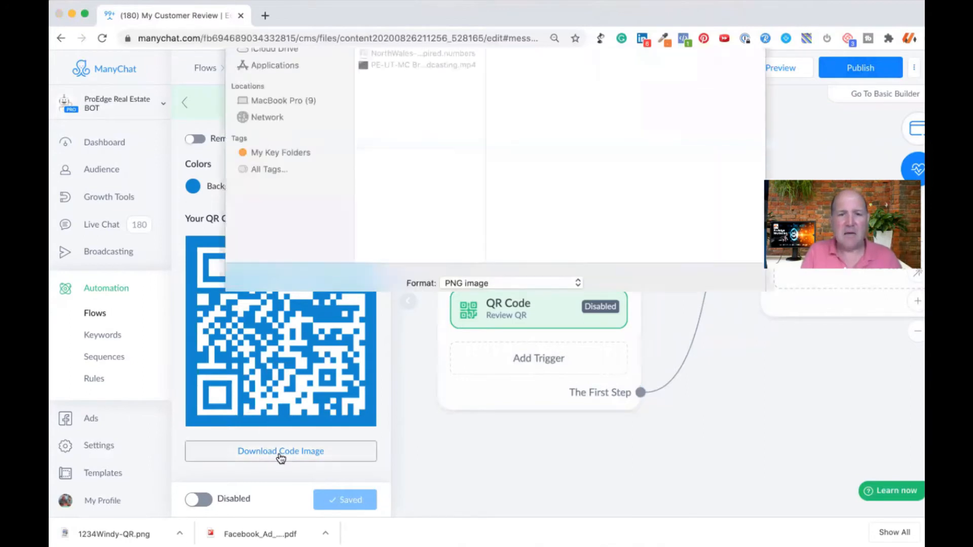
text(REvew)
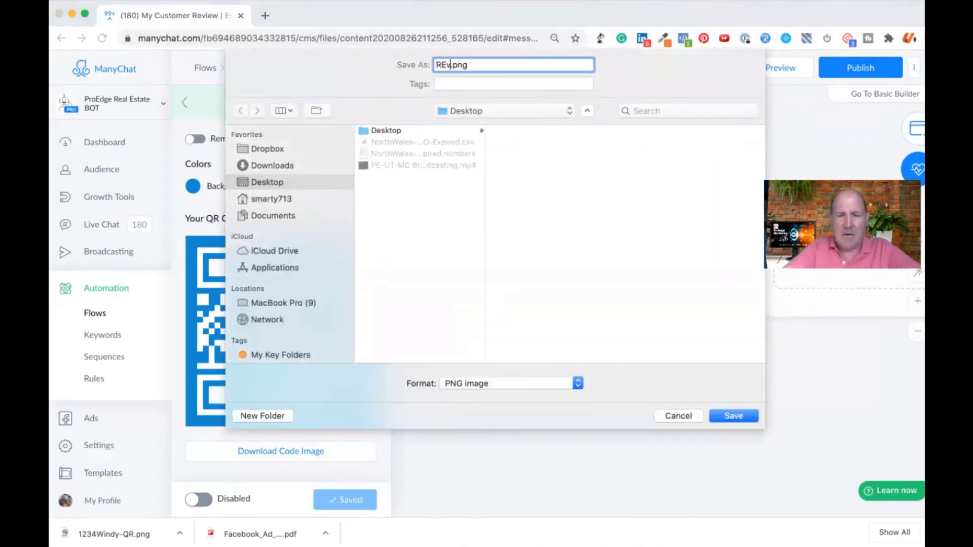
key(BackSpace)
key(BackSpace)
key(BackSpace)
key(BackSpace)
text(eview)
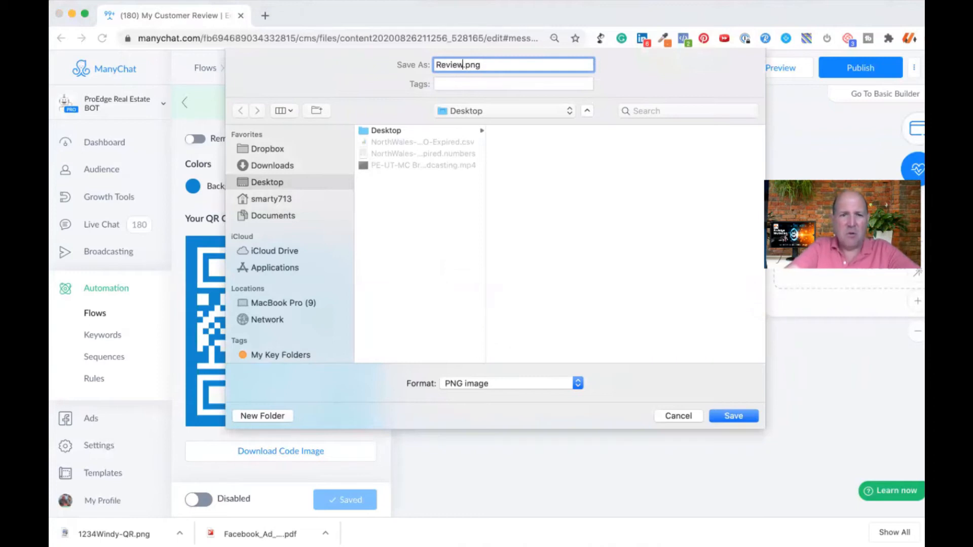
text(QR)
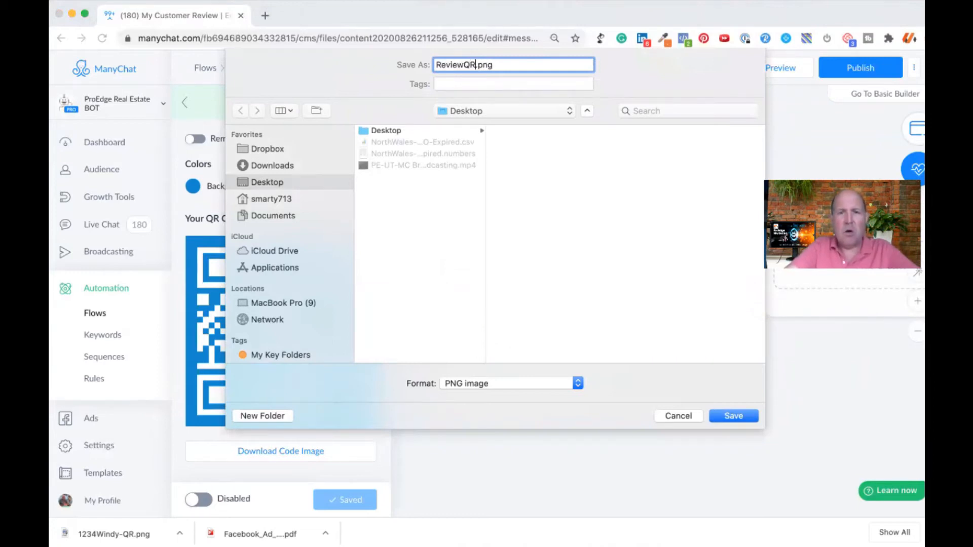
key(Return)
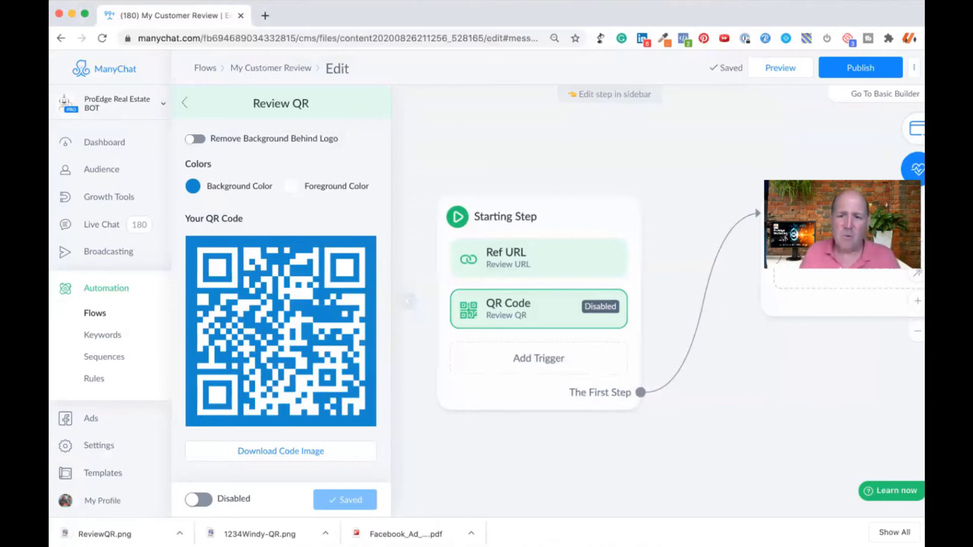
Step: Open the Facebook Send Message step of the flow and set its content type to Other
click(552, 466)
drag(665, 466, 461, 473)
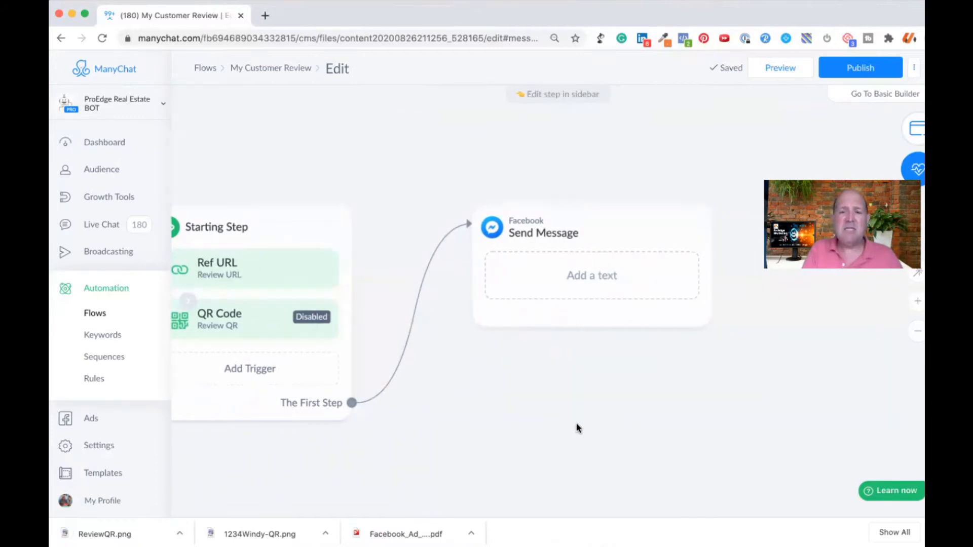
scroll(576, 428, down, 1)
scroll(578, 430, down, 2)
drag(566, 412, 541, 410)
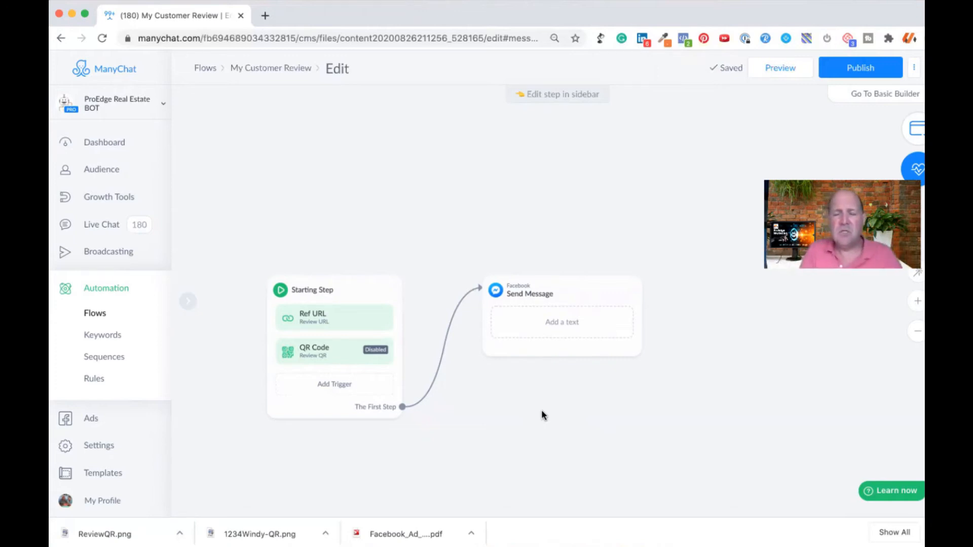
mouse_move(548, 297)
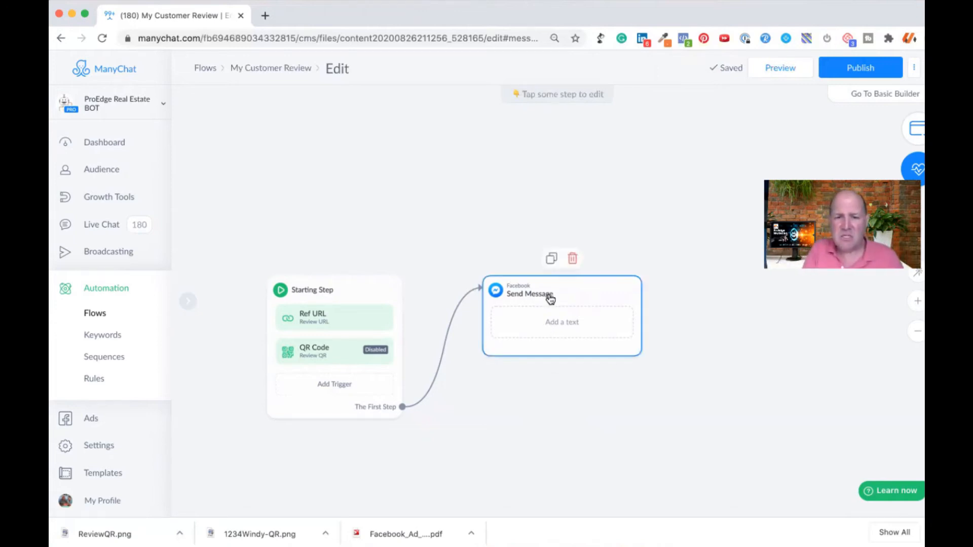
click(549, 298)
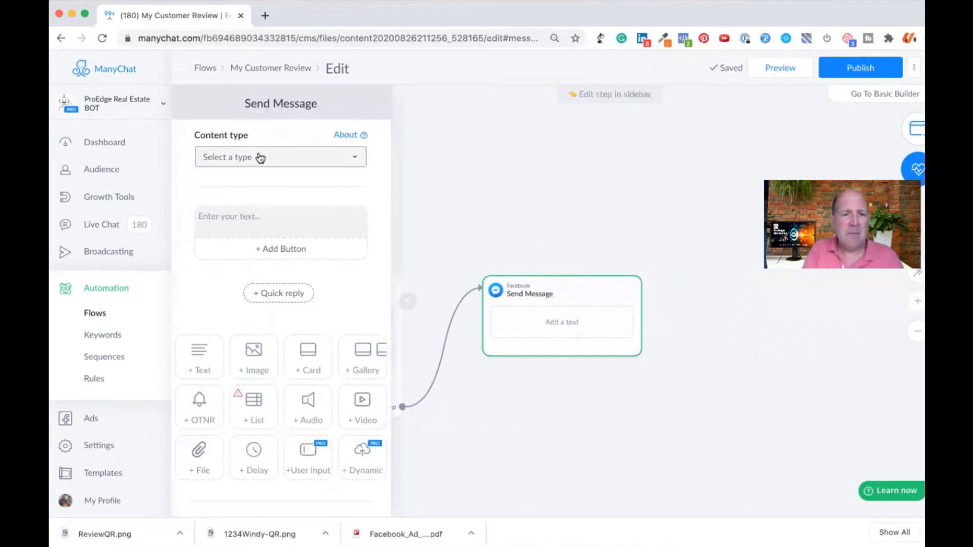
click(226, 156)
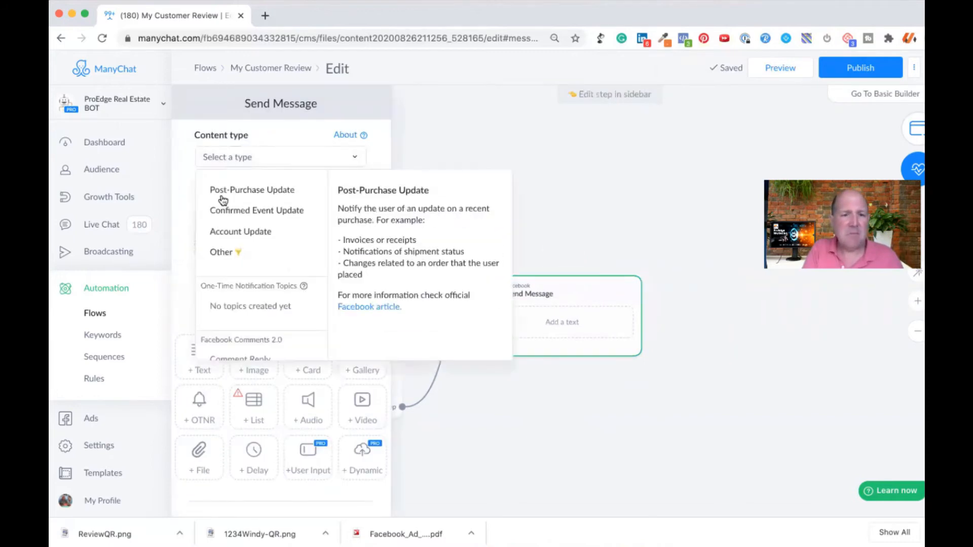
click(229, 253)
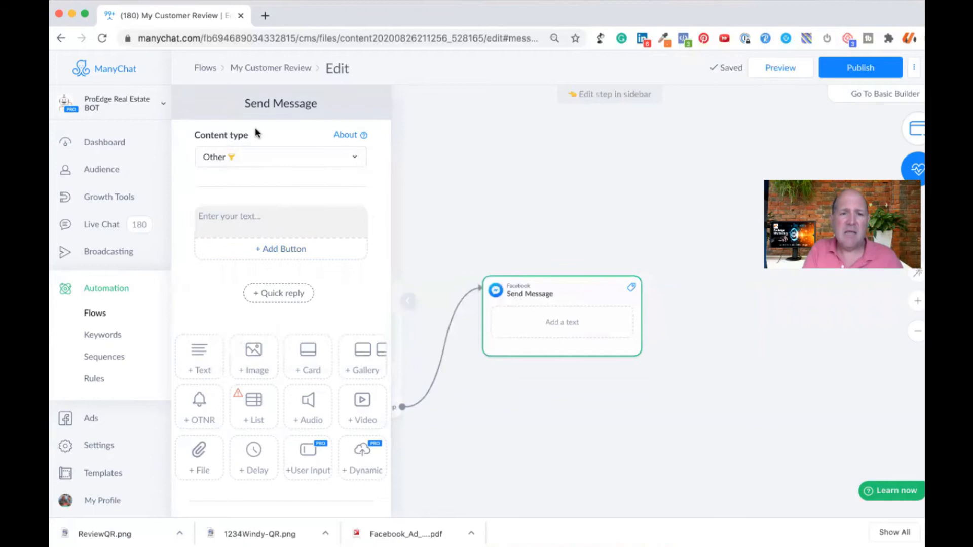
Step: Begin the message text with "Thanks" followed by the First Name variable and a period
click(247, 216)
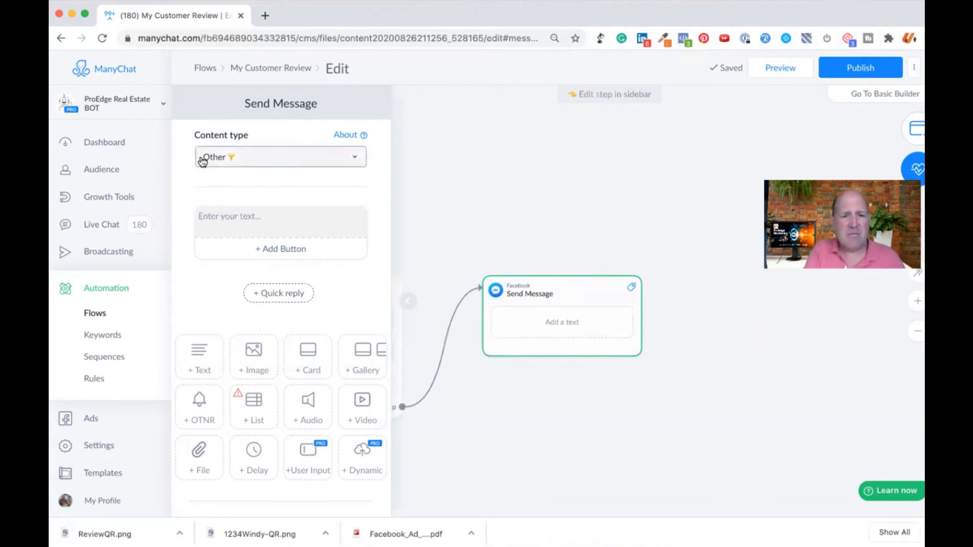
click(217, 214)
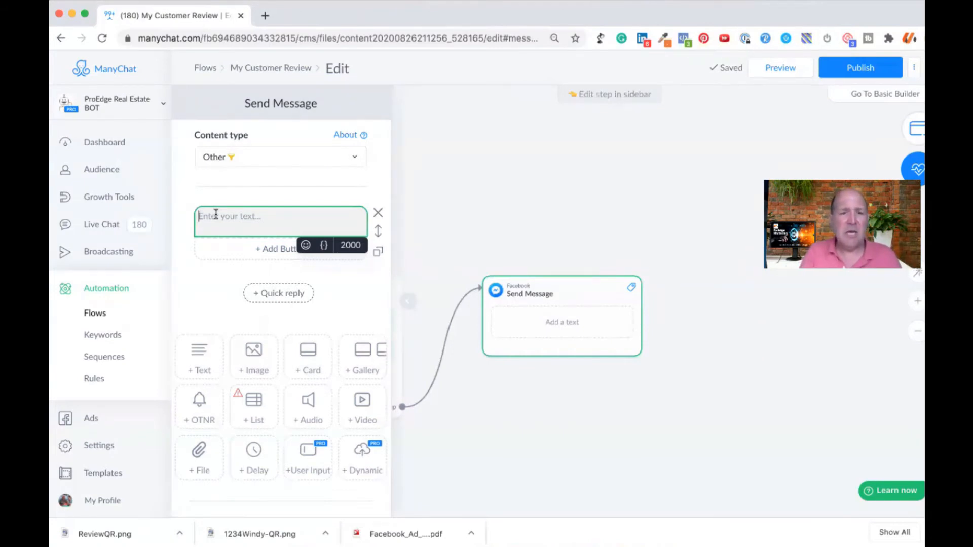
text(Thanks)
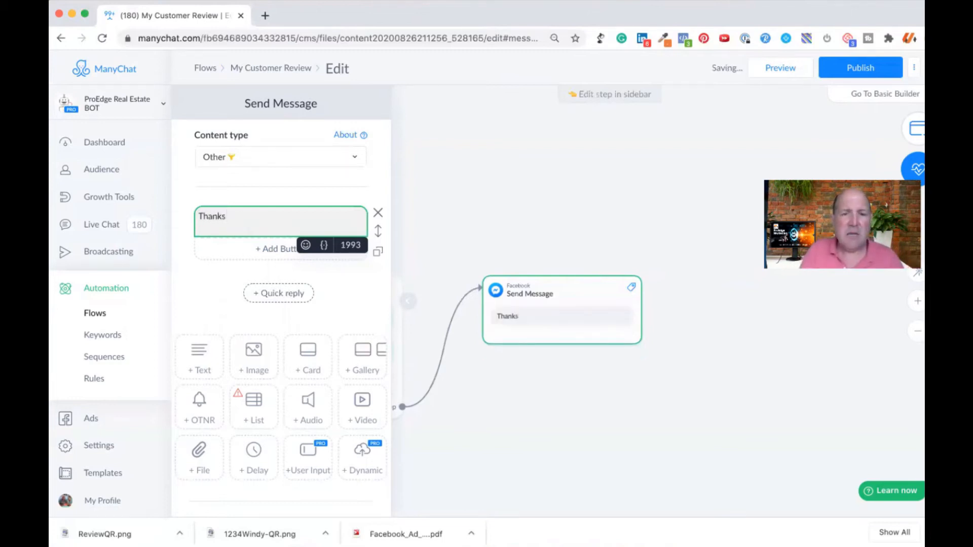
click(324, 247)
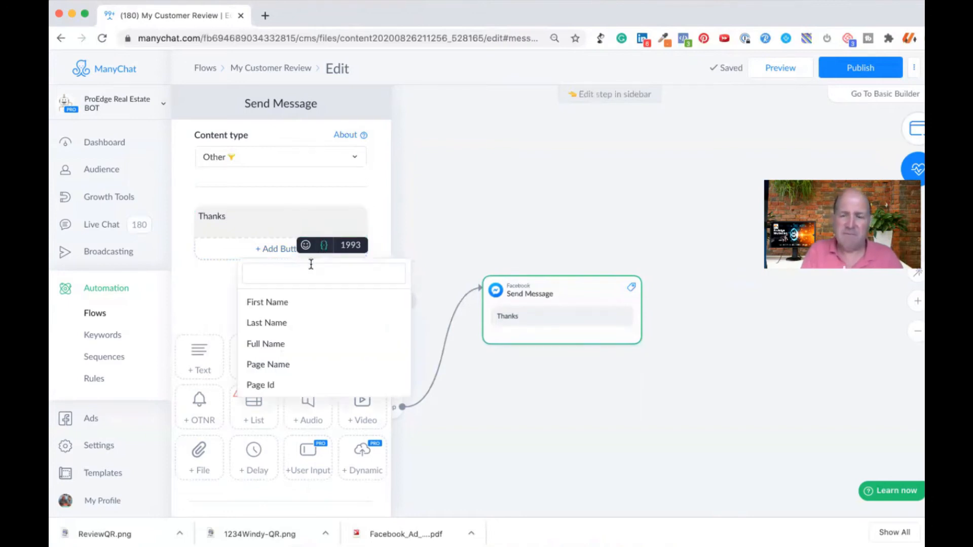
click(271, 302)
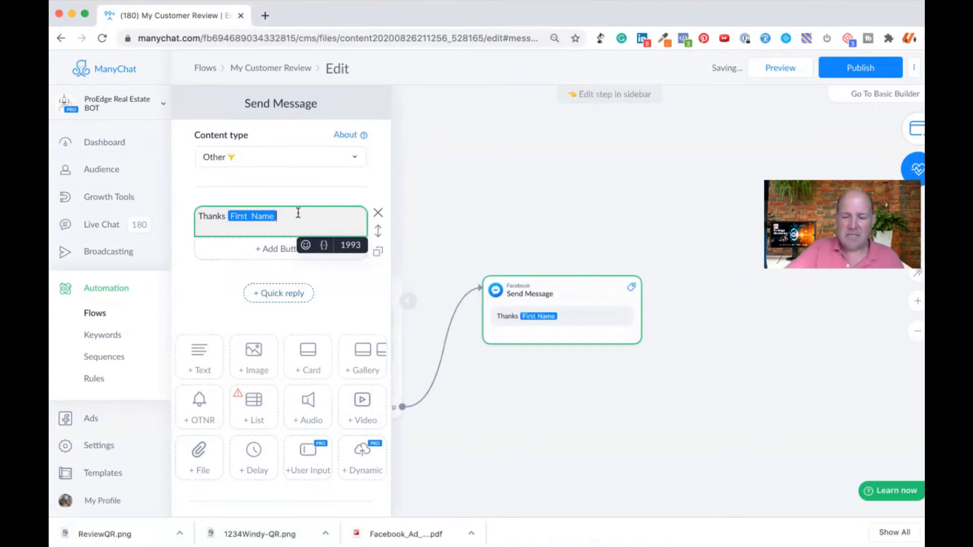
text(.)
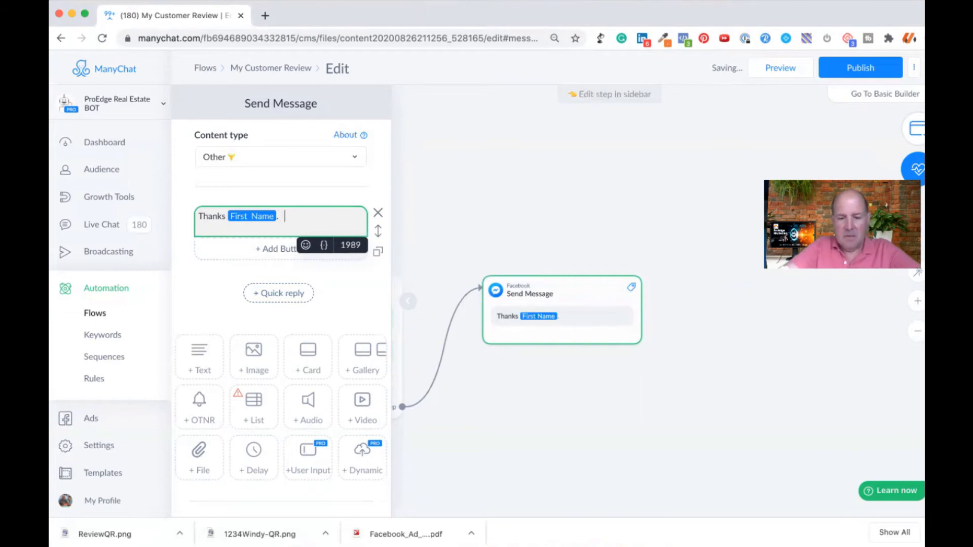
text( We)
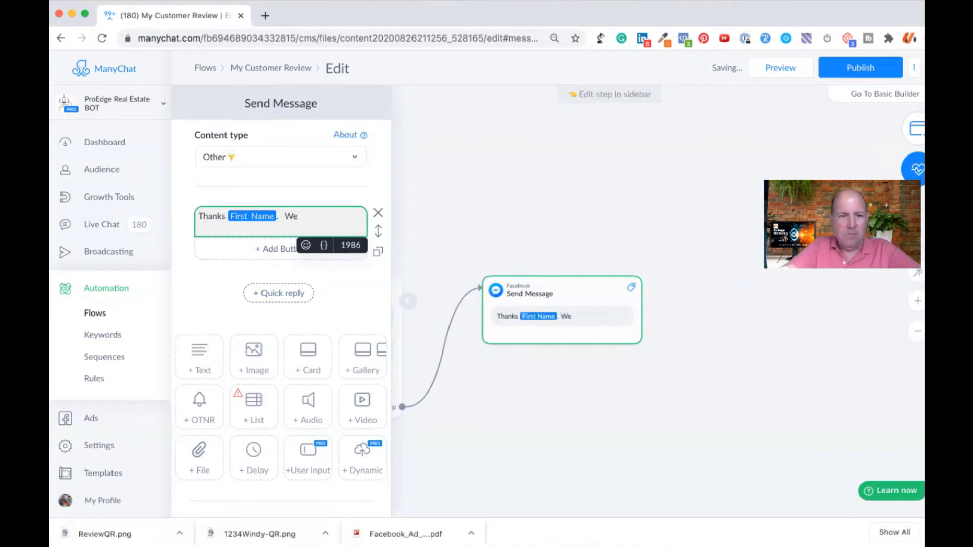
text( hope you foud working with us fu)
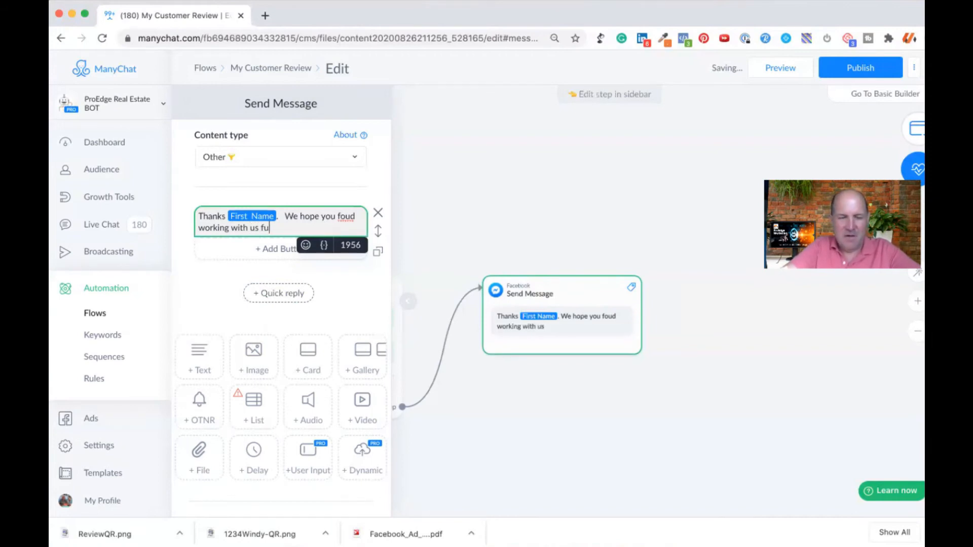
Step: Continue the message text with "We hope you found working with us fun", correcting any misspelling
text(n)
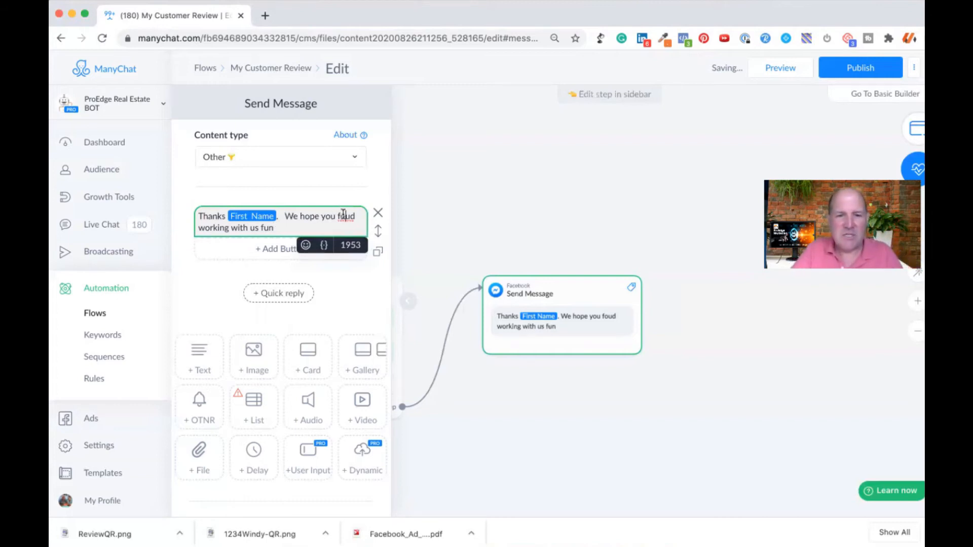
double_click(342, 216)
text(ound)
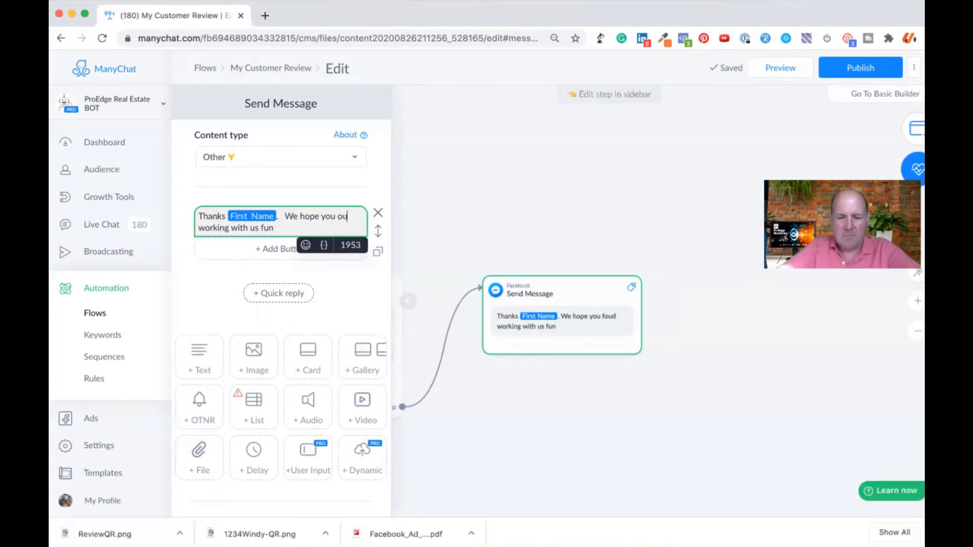
key(BackSpace)
key(BackSpace)
key(BackSpace)
key(BackSpace)
text(found)
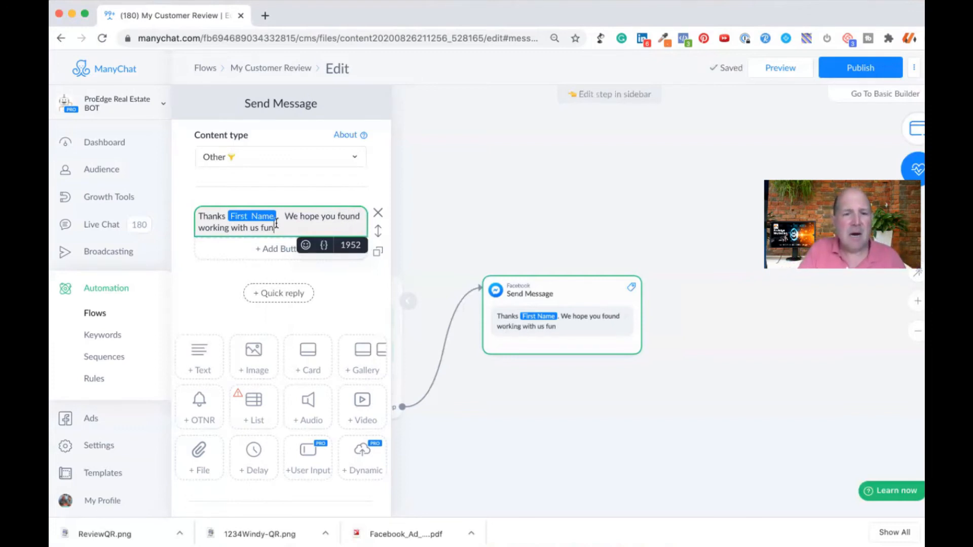
Step: Add a separate paragraph below the greeting reading "We you kindly leave us a review"
key(Return)
text(We u)
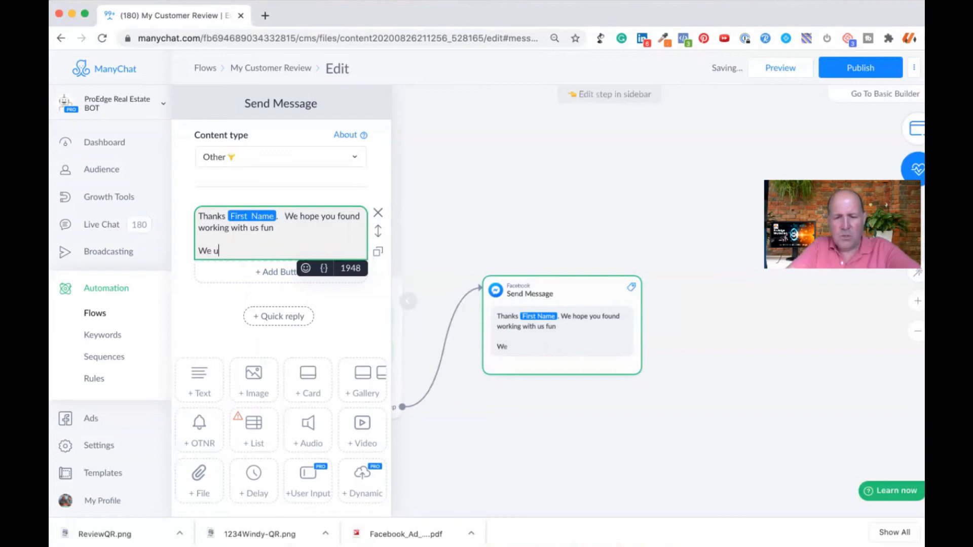
text(you kinl)
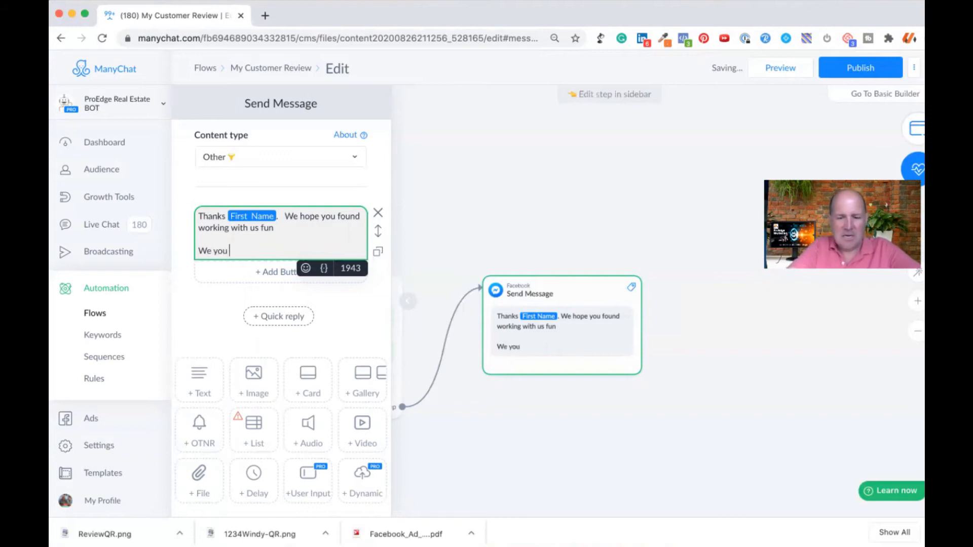
key(BackSpace)
text(dly leac)
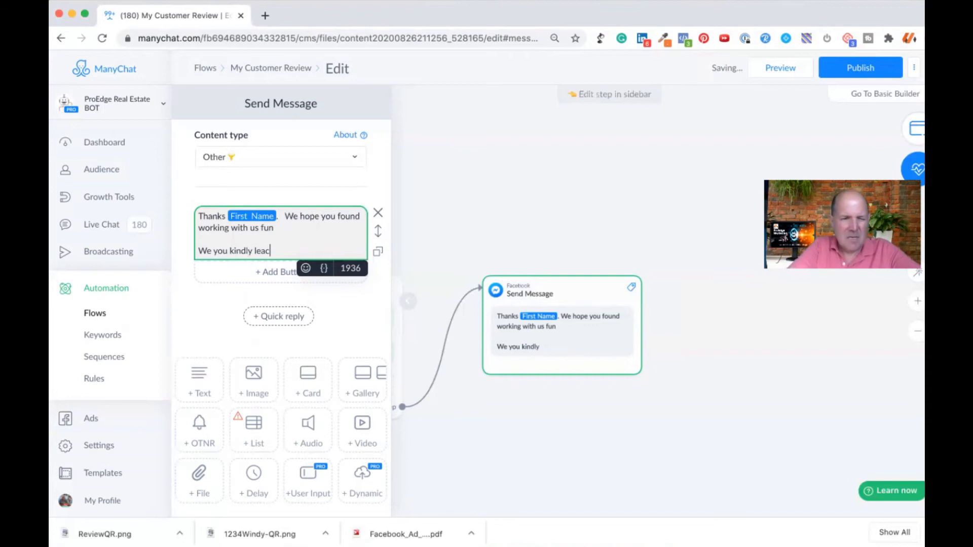
key(BackSpace)
text(ve )
text(us a reciew)
key(BackSpace)
key(BackSpace)
key(BackSpace)
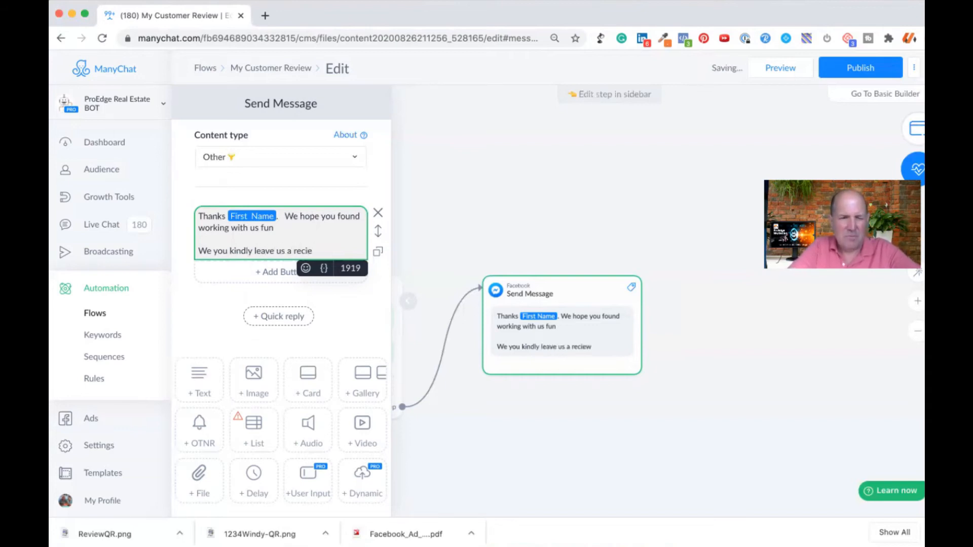
key(BackSpace)
text(vie)
key(BackSpace)
key(BackSpace)
text(iew)
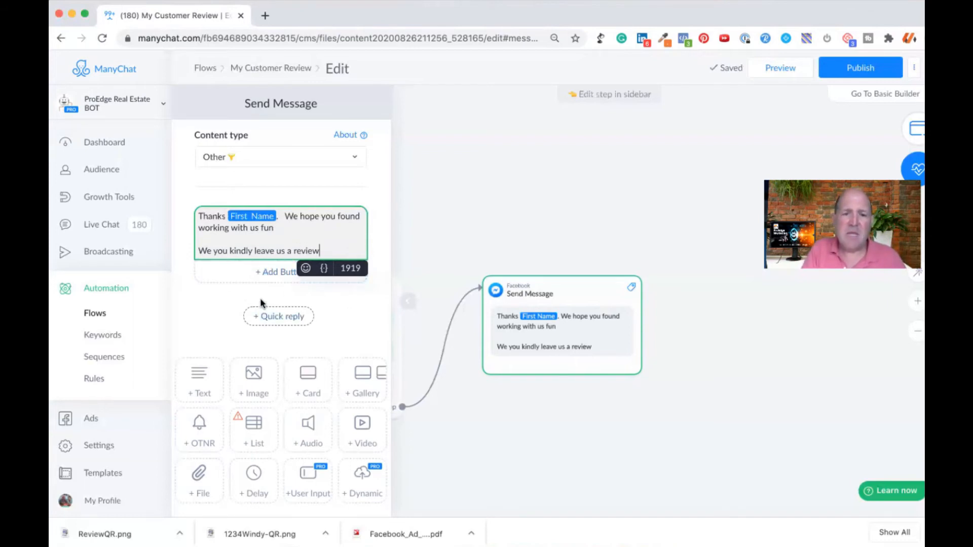
Step: Add a quick reply labelled "Sure Thing!" with a grinning face emoji in front, leaving its action unassigned
click(279, 321)
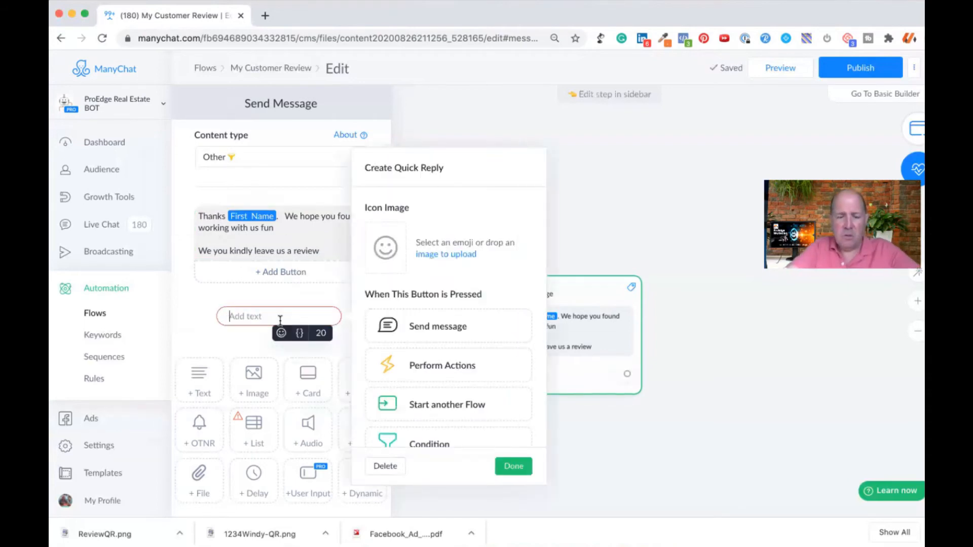
text(Sure Thing)
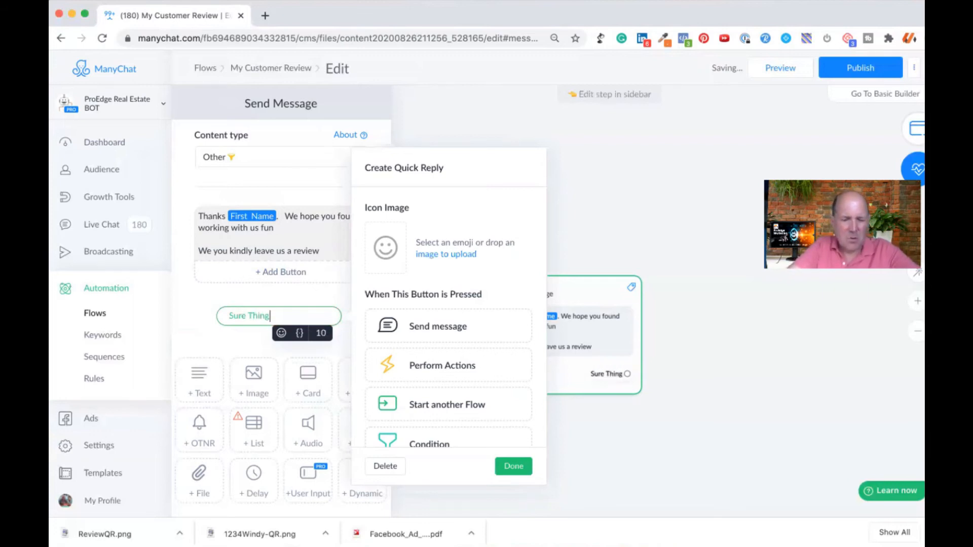
text(!)
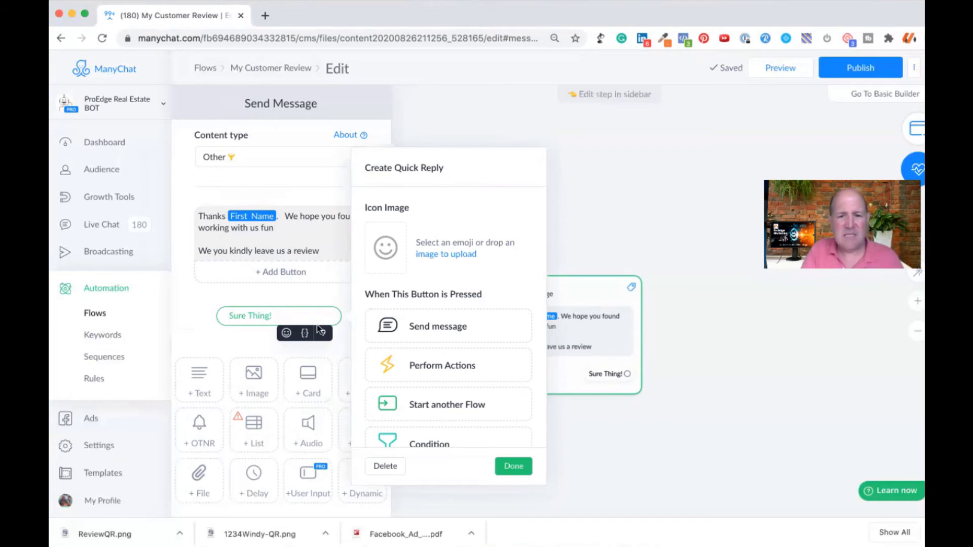
click(285, 333)
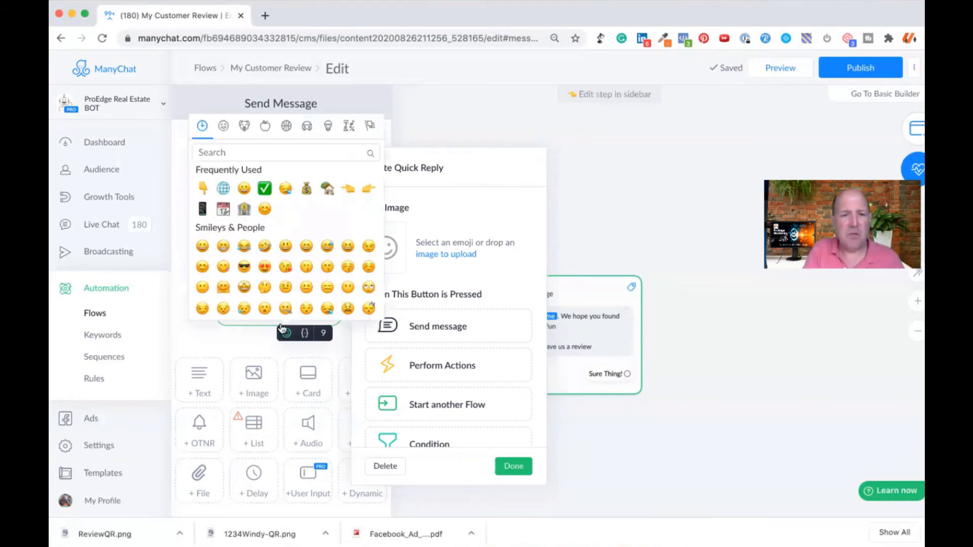
click(202, 246)
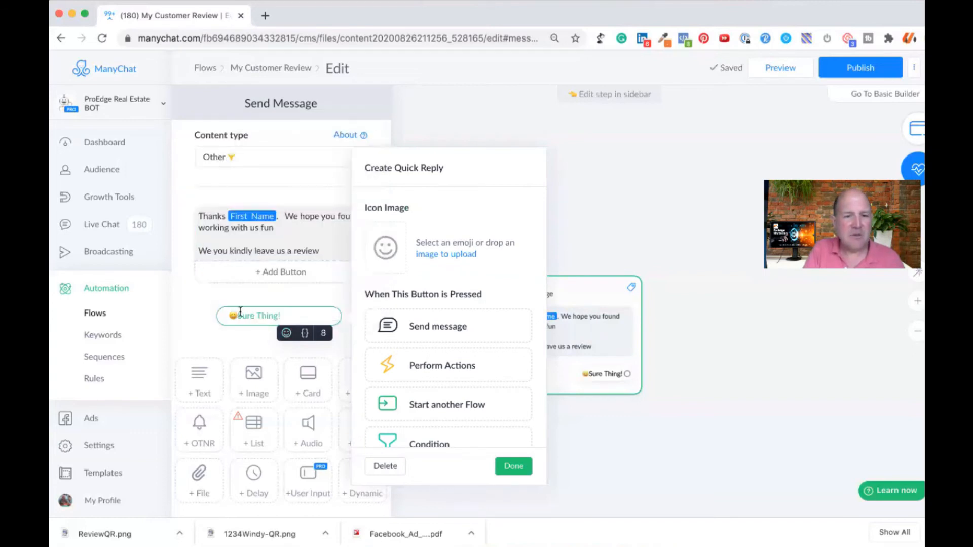
click(237, 336)
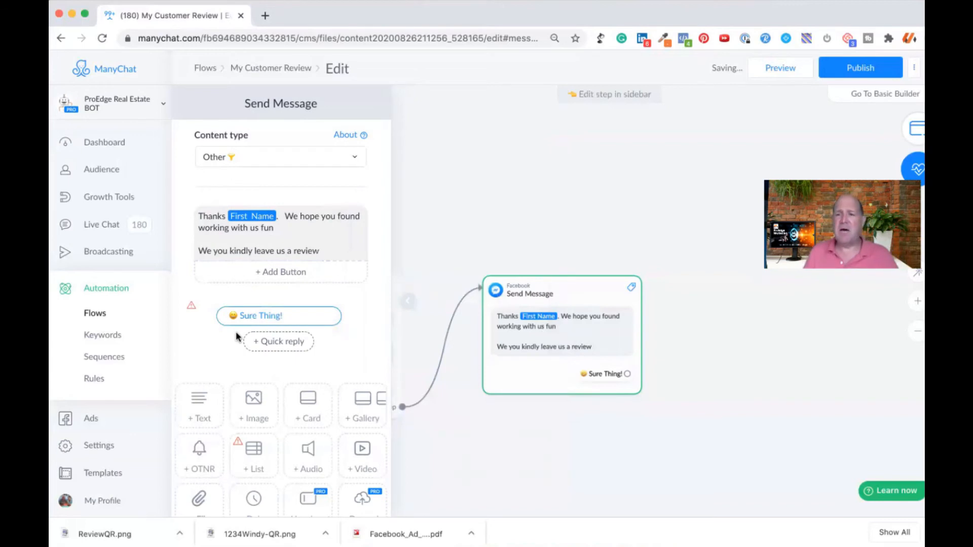
Step: Add a second quick reply labelled "Not Now" with a kissing face emoji in front, leaving its action unassigned
click(277, 344)
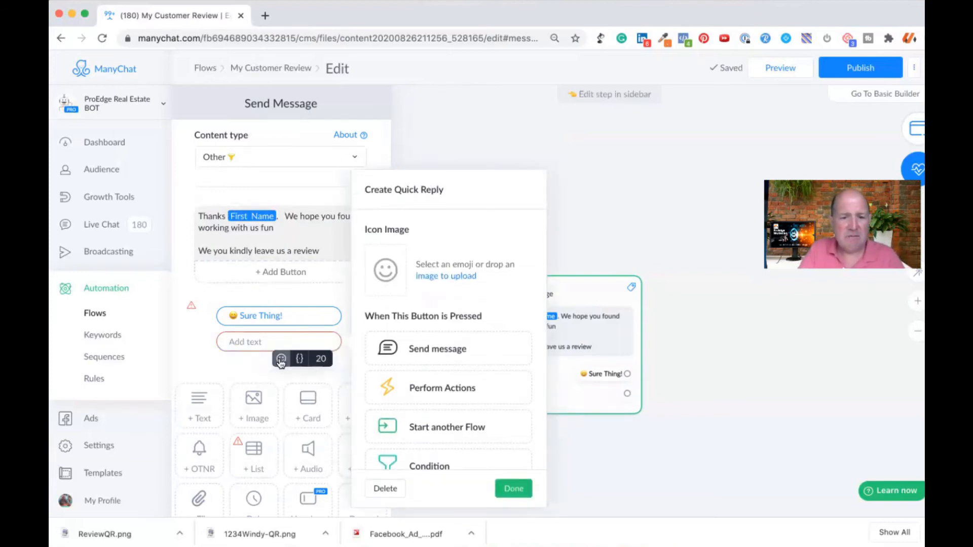
click(280, 359)
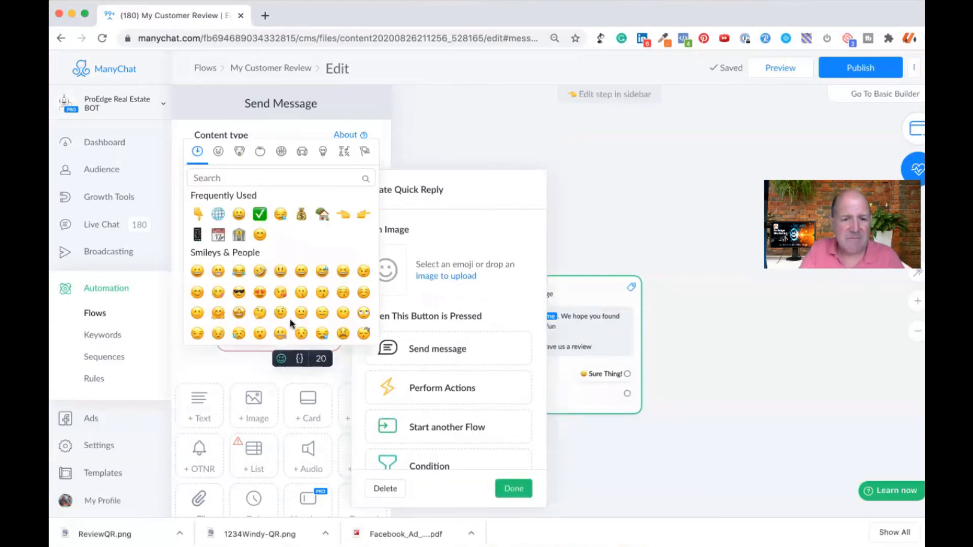
click(322, 295)
text(Not Now)
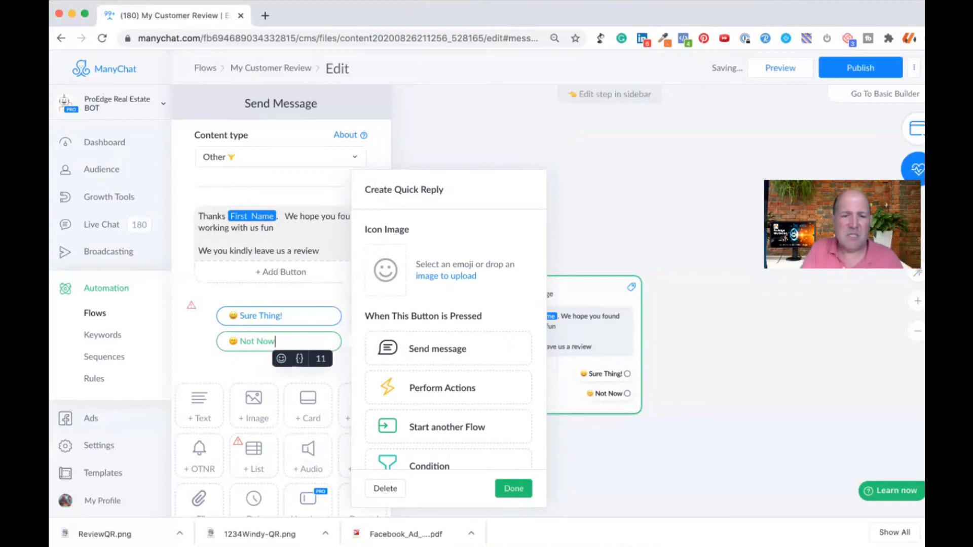
click(198, 365)
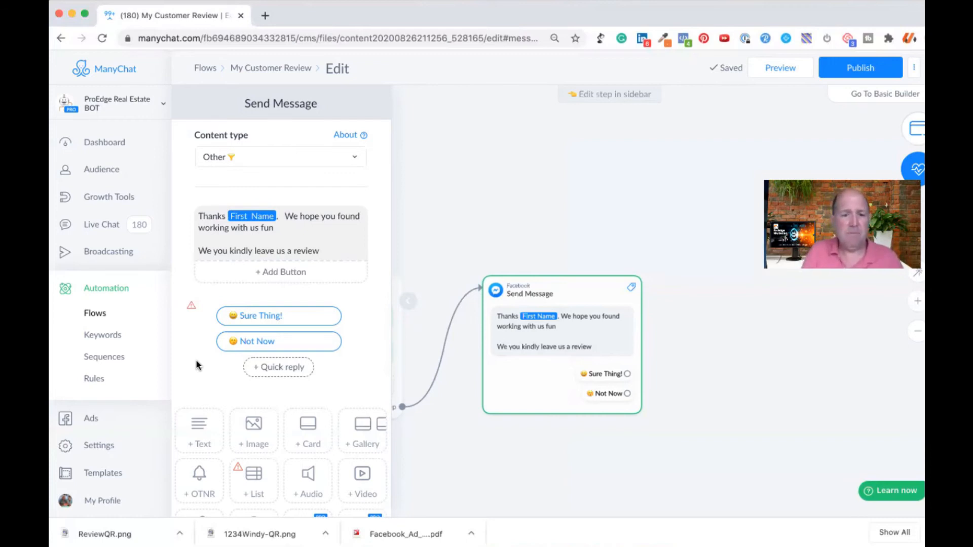
Step: Connect the "Sure Thing!" quick reply to a new Send Message step and set that step's content type to Other
click(597, 461)
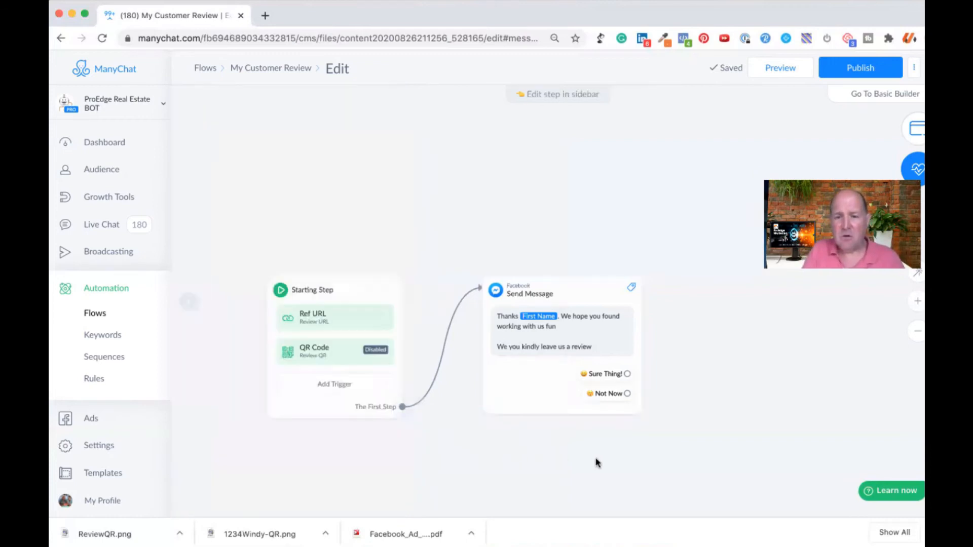
drag(634, 461, 513, 415)
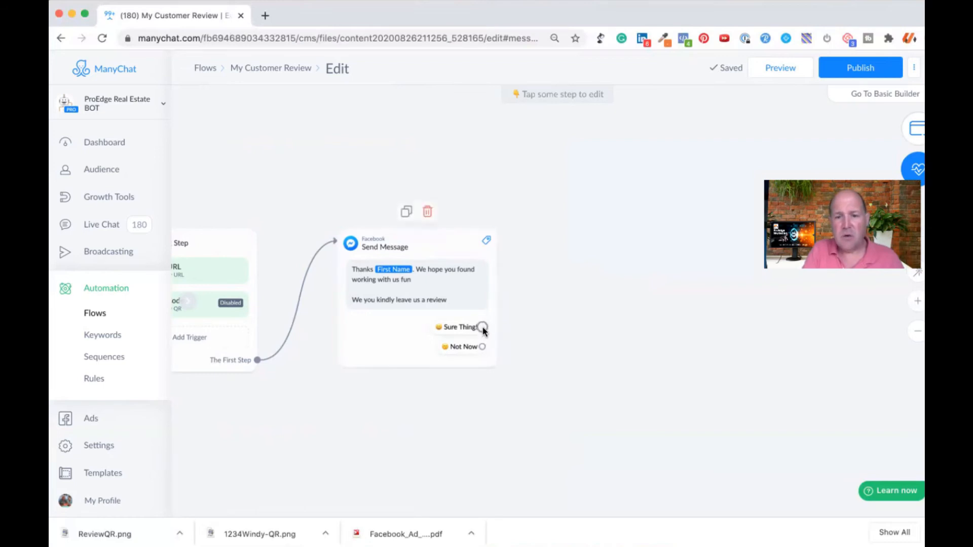
drag(482, 327, 597, 267)
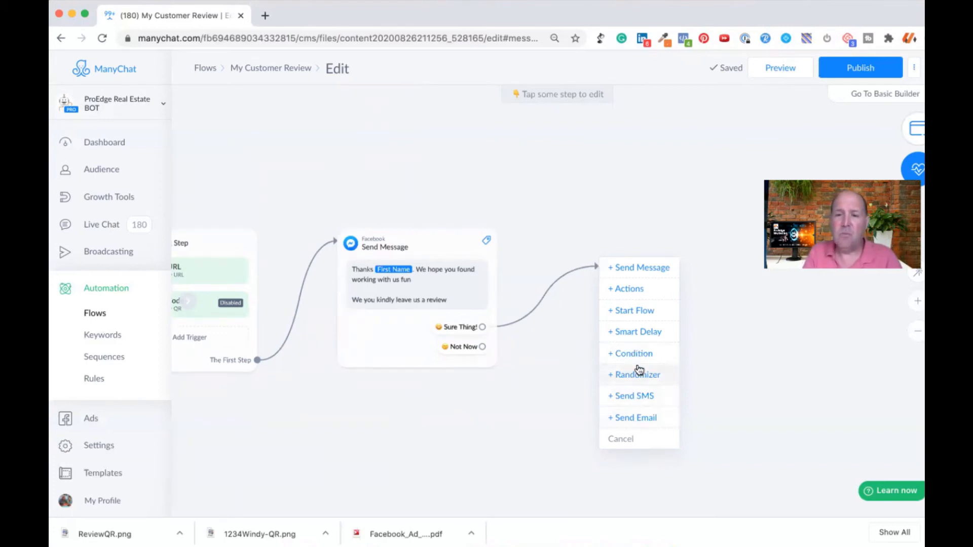
click(634, 269)
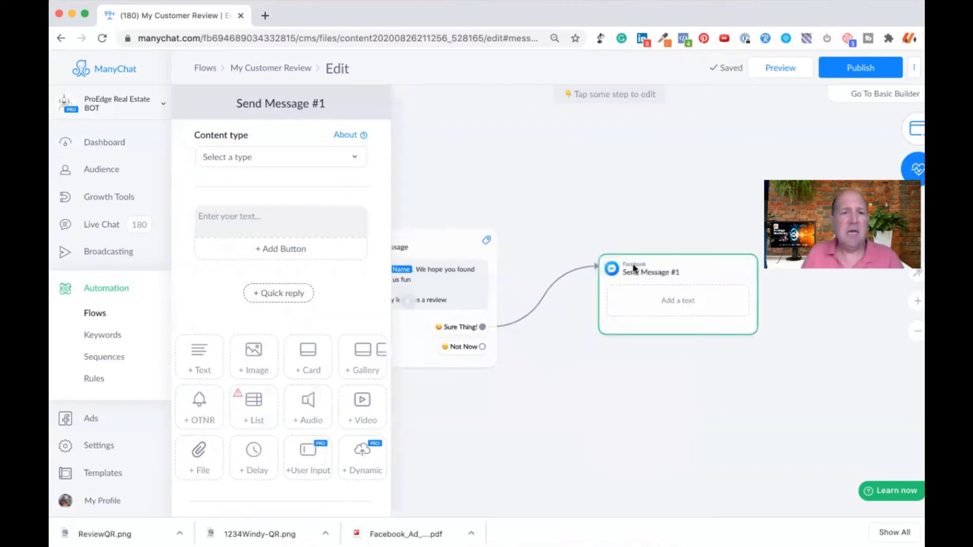
click(282, 157)
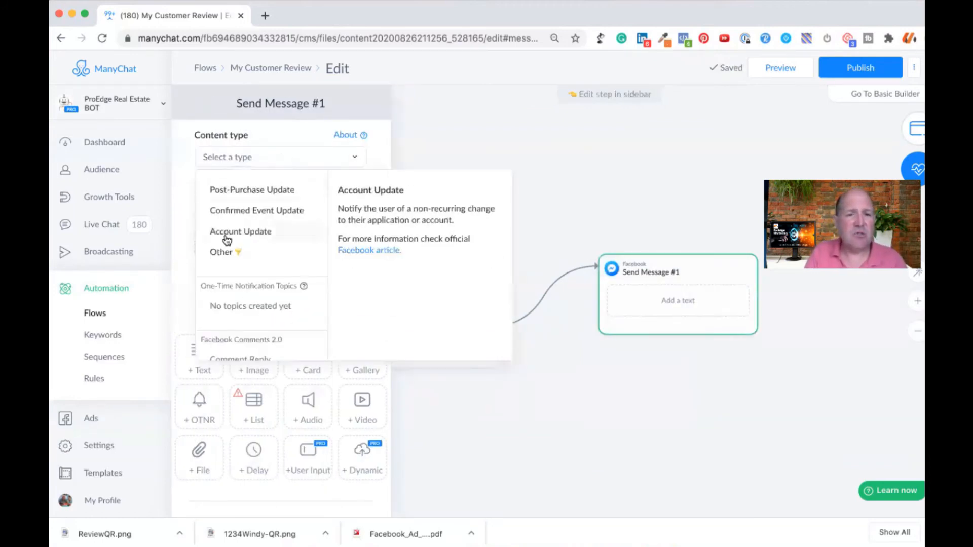
click(226, 252)
Step: Enter "Great! We love getting reviews on our Facebook Page." as the new message's text
click(250, 215)
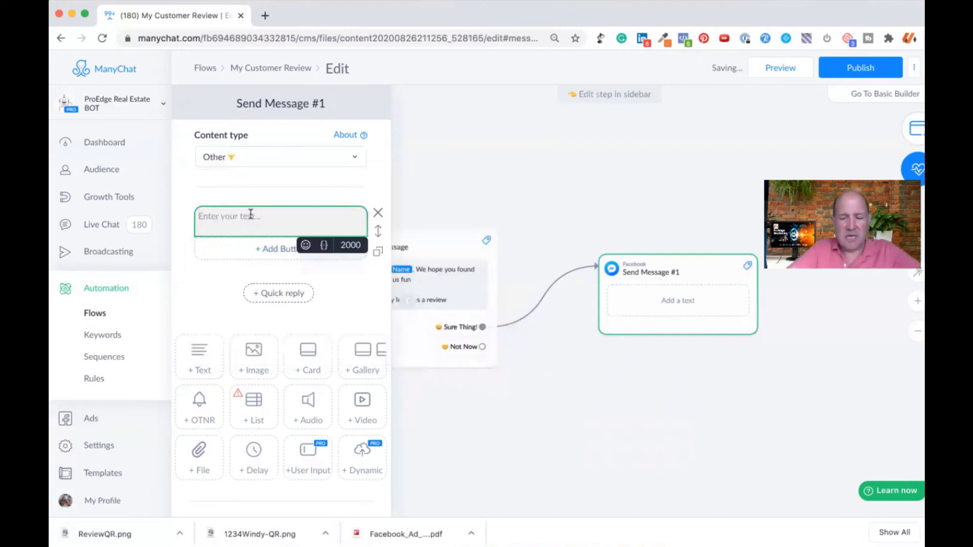
text(Great! )
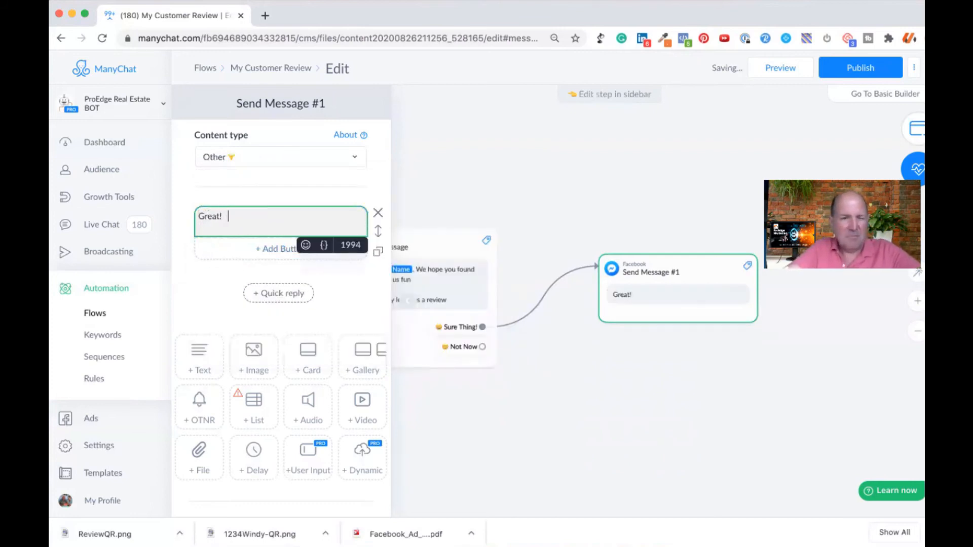
text(  WE)
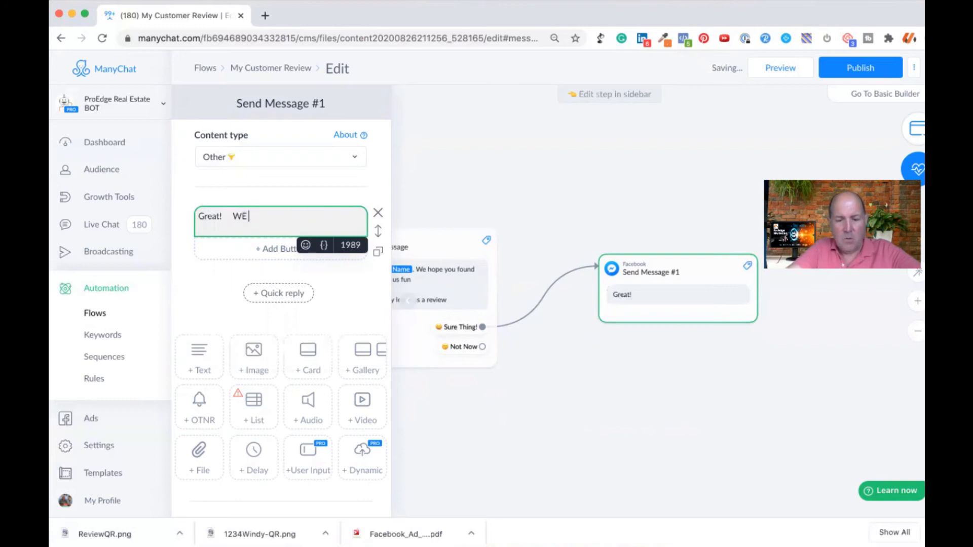
key(BackSpace)
text(e lov)
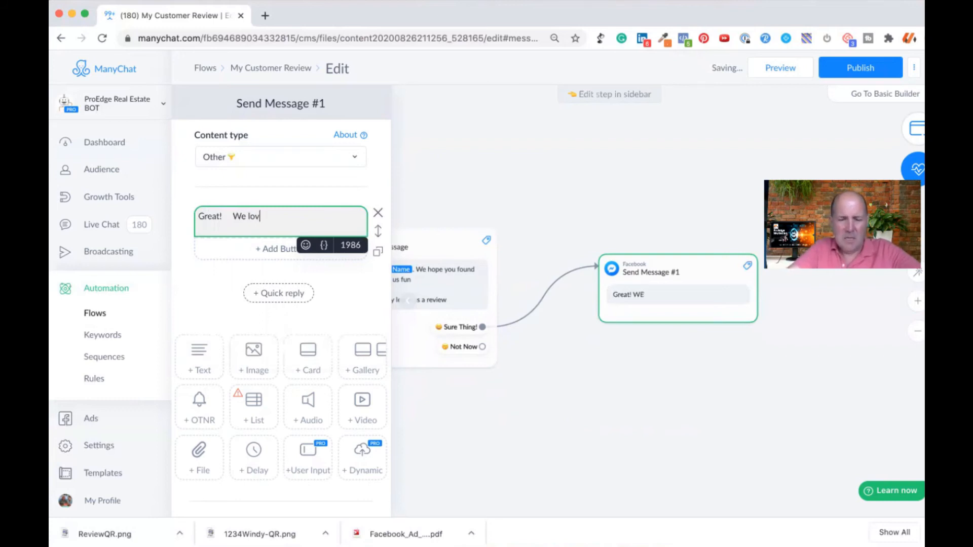
text(e getting )
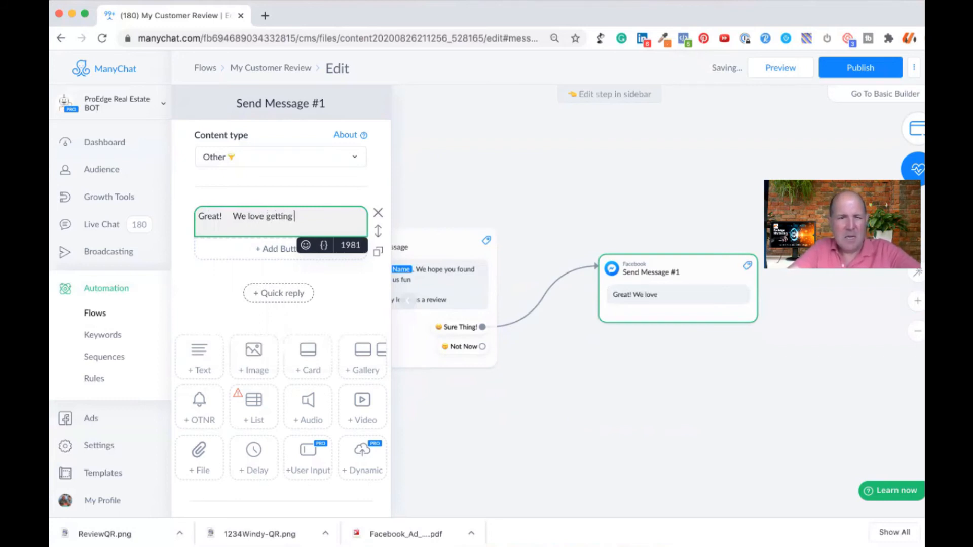
text(reviews on)
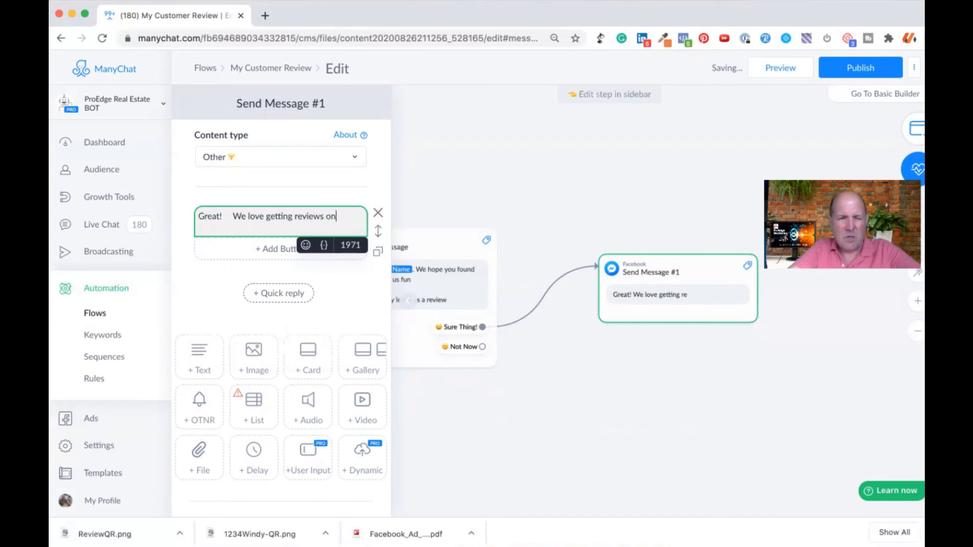
text( our Facebo)
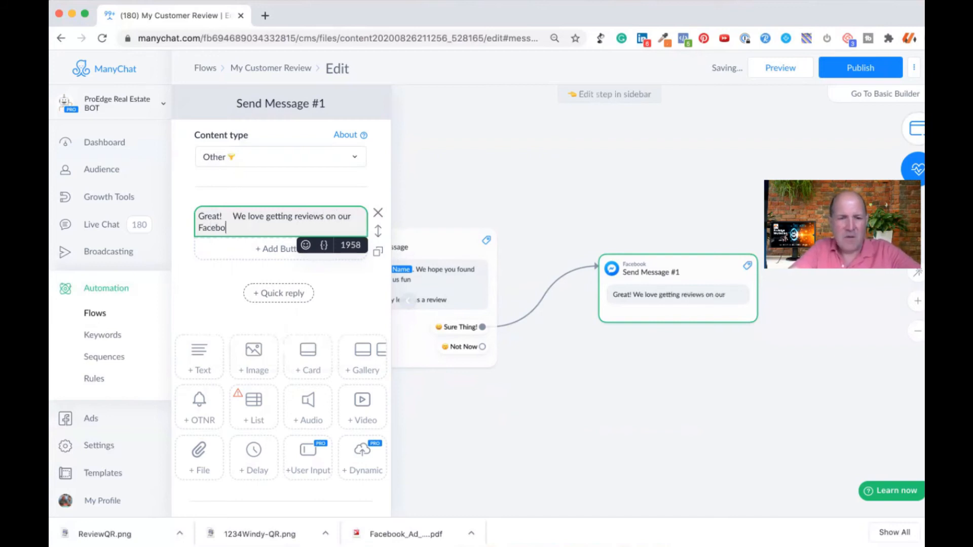
text(ok)
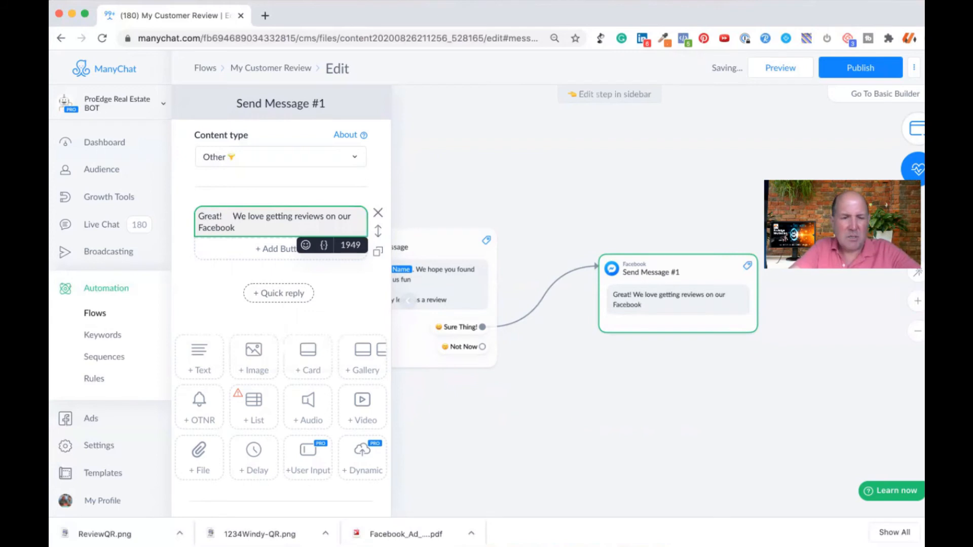
text( Page.)
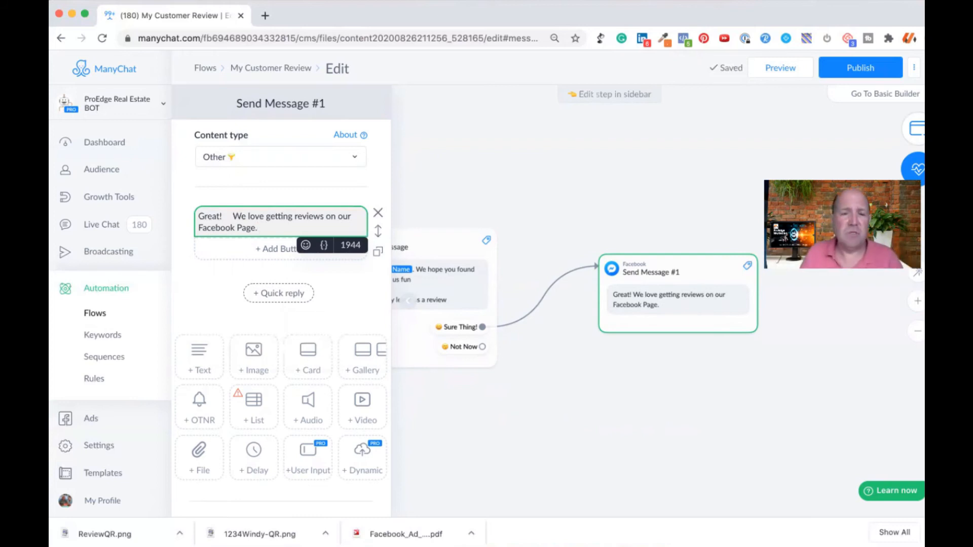
Step: Add a separate paragraph below the Facebook Page sentence reading "Click Leave Review button"
click(215, 271)
click(277, 223)
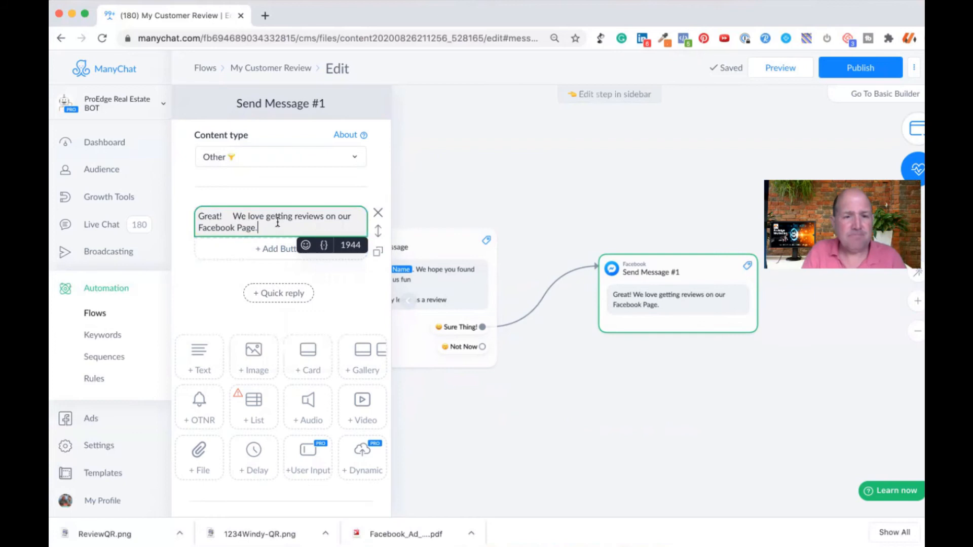
key(Return)
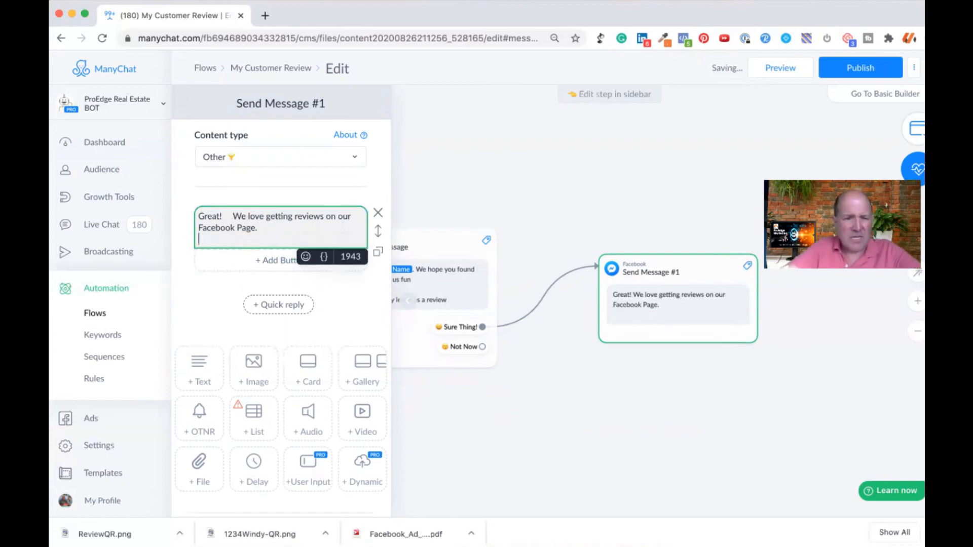
key(Return)
text(Clo)
key(BackSpace)
text(ick)
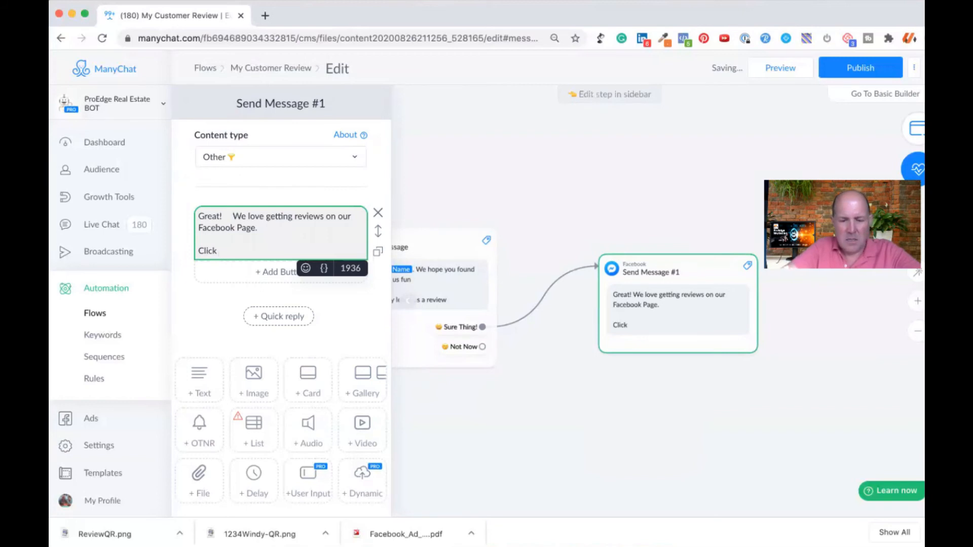
text( Leave REvi)
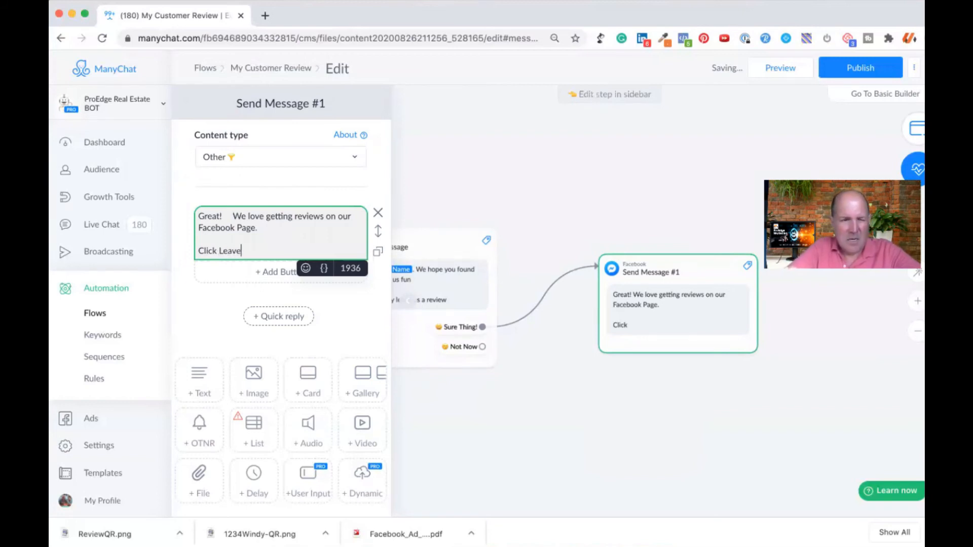
key(BackSpace)
key(BackSpace)
key(BackSpace)
text(eview)
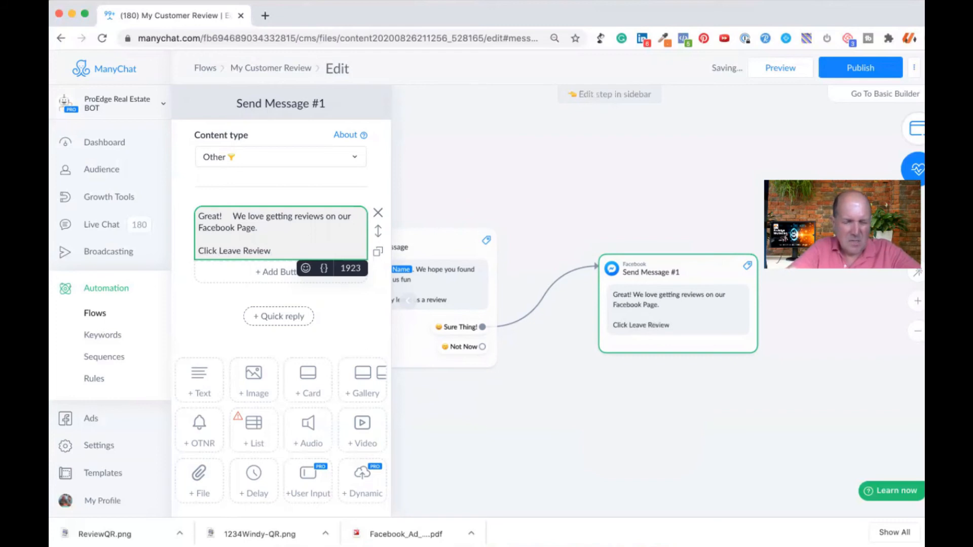
text( button)
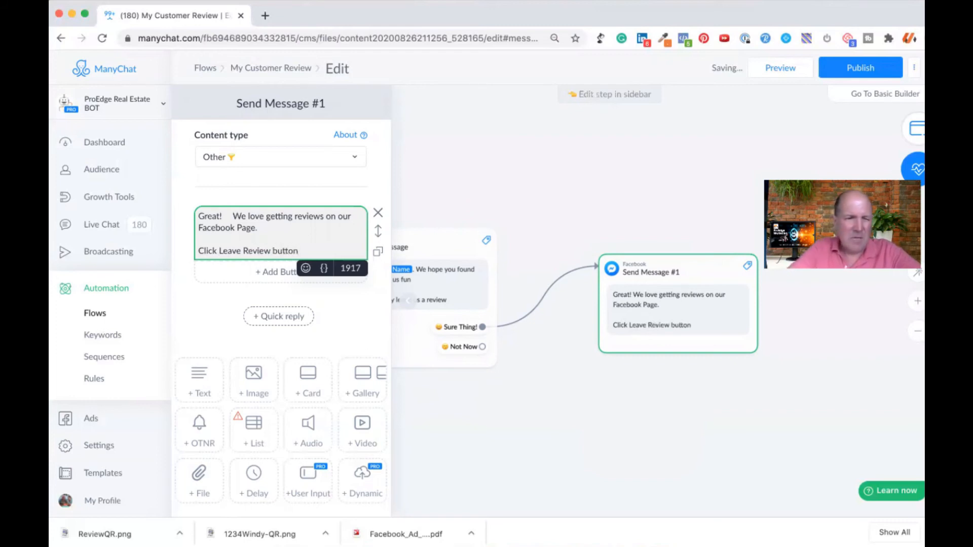
Step: Reword the second paragraph to "Click the 'Leave Review' button" and append a pointing-down hand emoji
click(217, 250)
text(the)
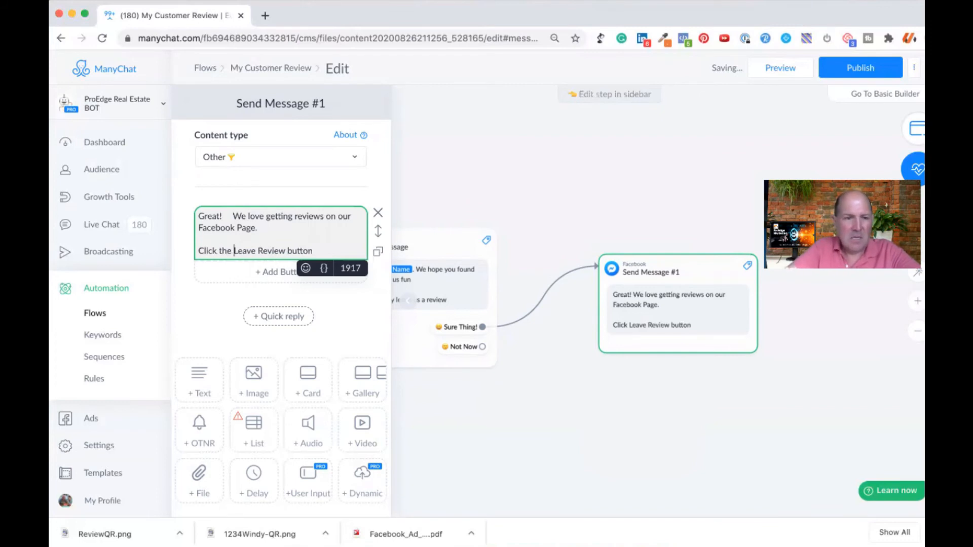
click(286, 251)
text(')
click(233, 250)
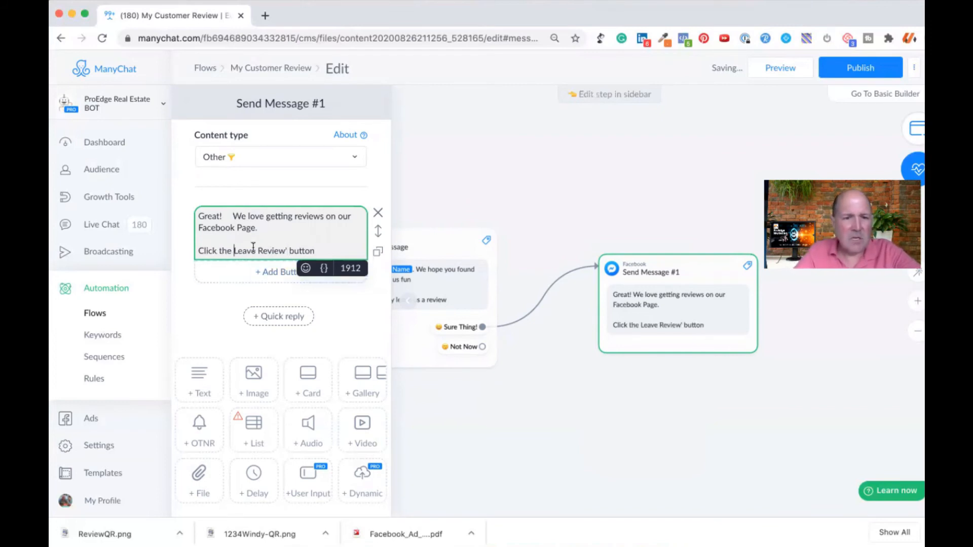
text(')
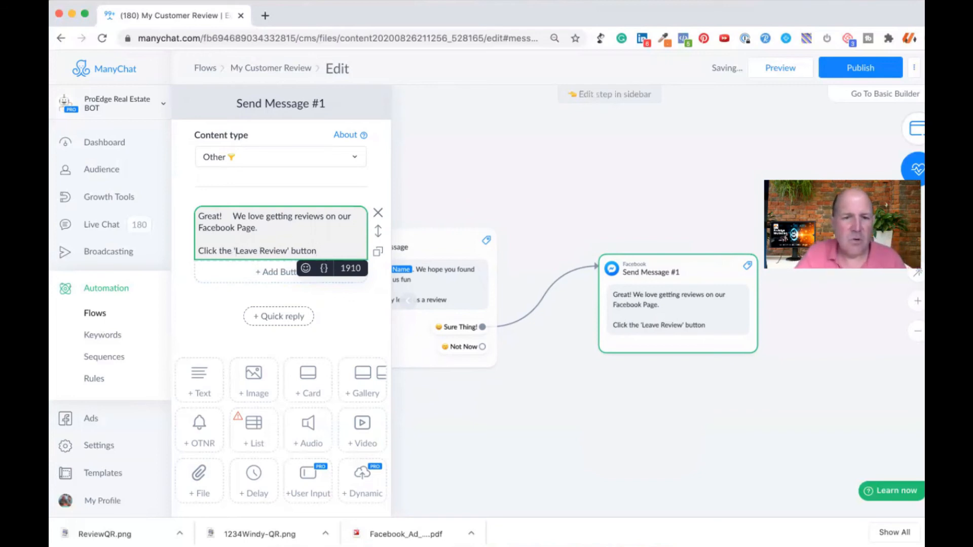
click(305, 268)
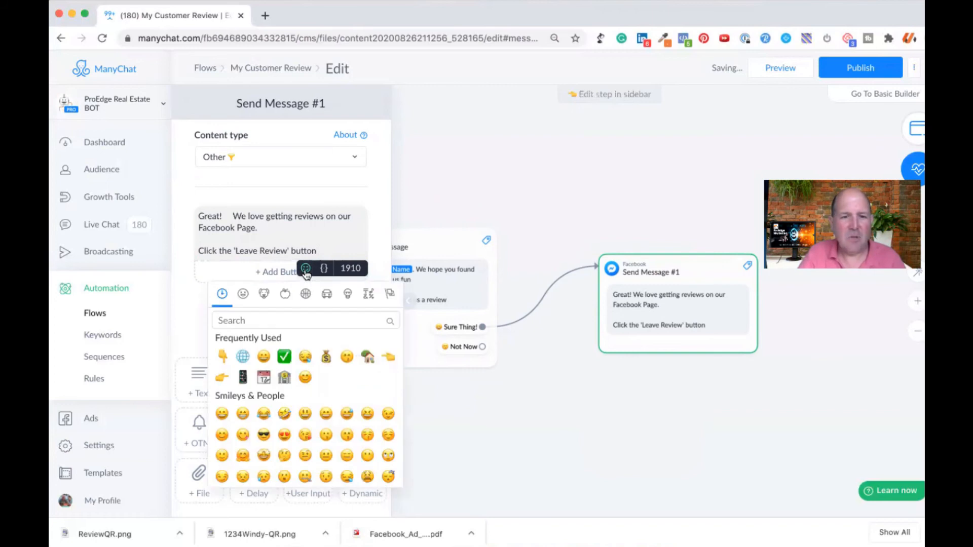
click(222, 357)
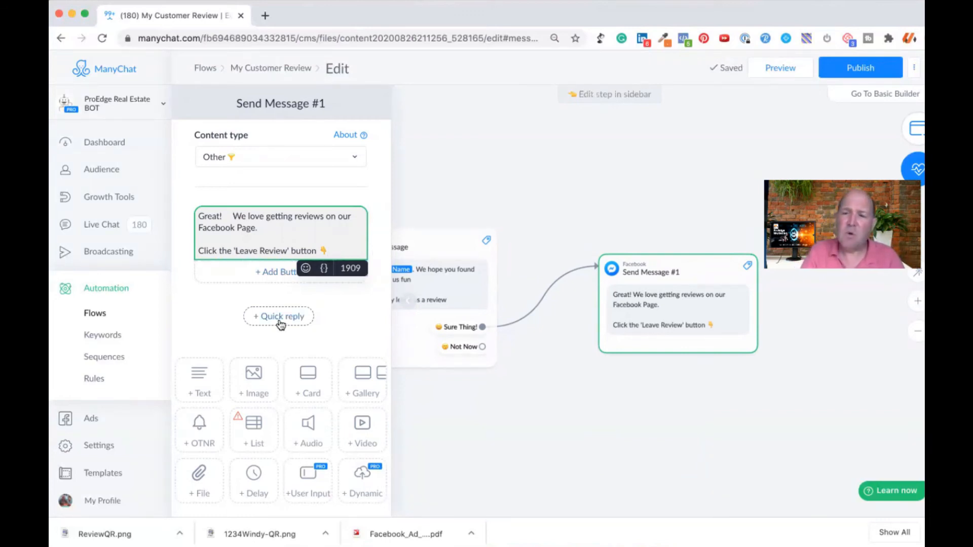
Step: Add a button to the message titled "Leave Review" with a grinning face emoji in front
click(278, 274)
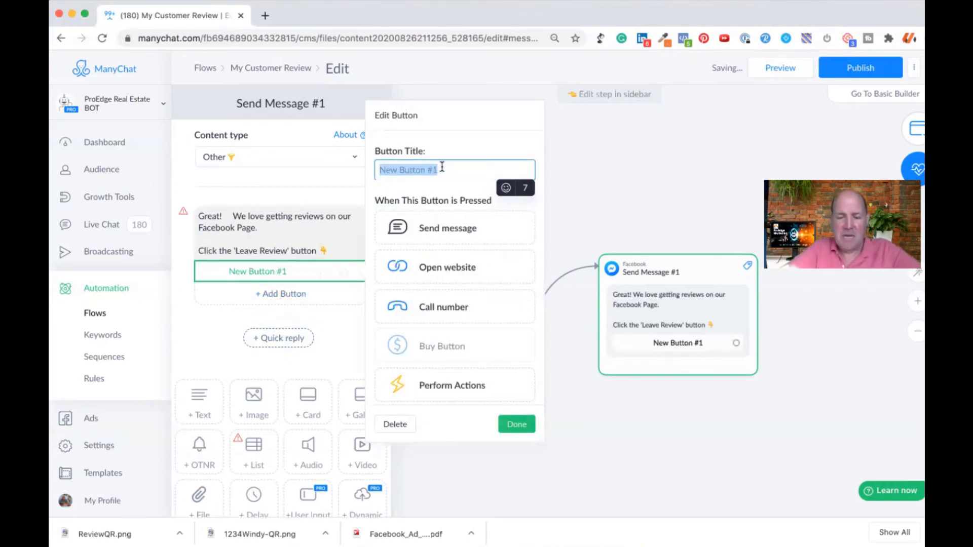
text(Leave REvi)
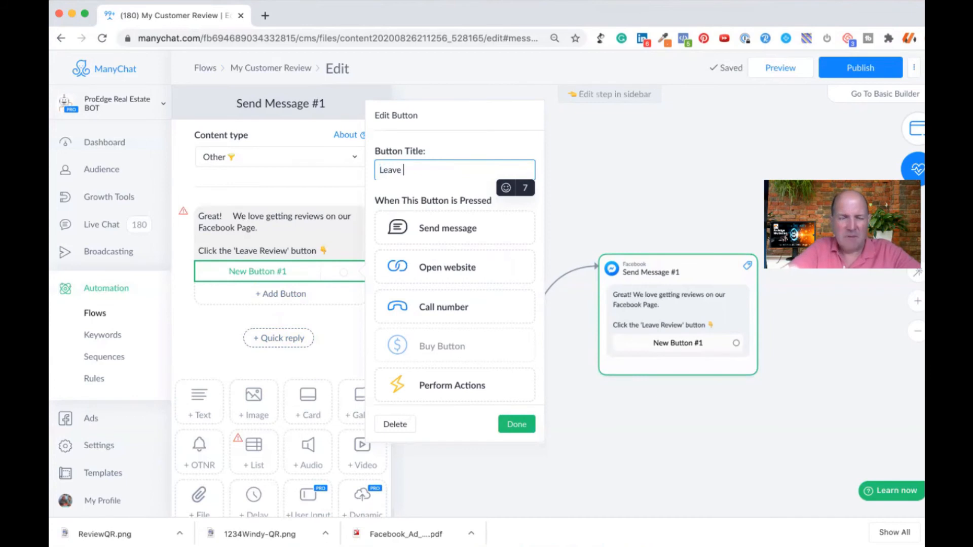
key(BackSpace)
key(BackSpace)
key(BackSpace)
text(eview)
click(377, 170)
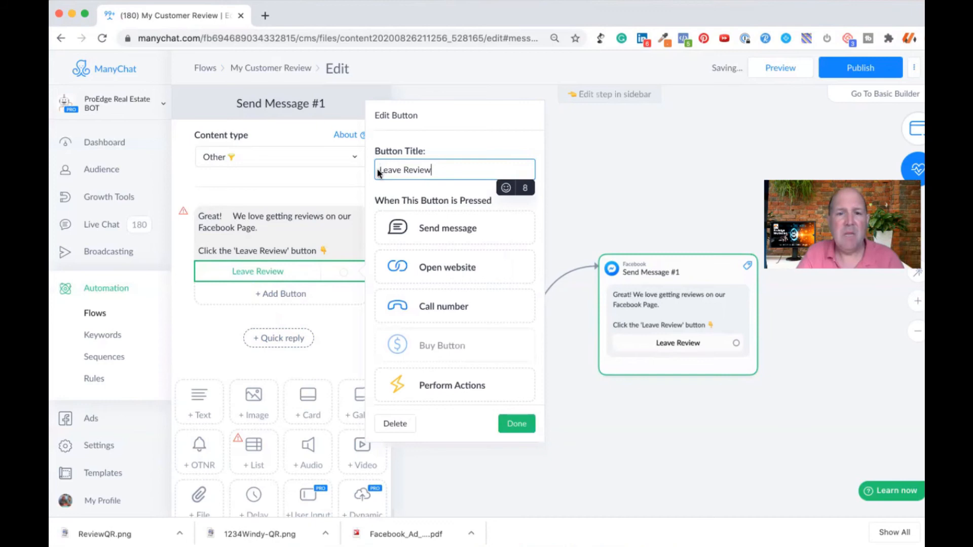
click(506, 188)
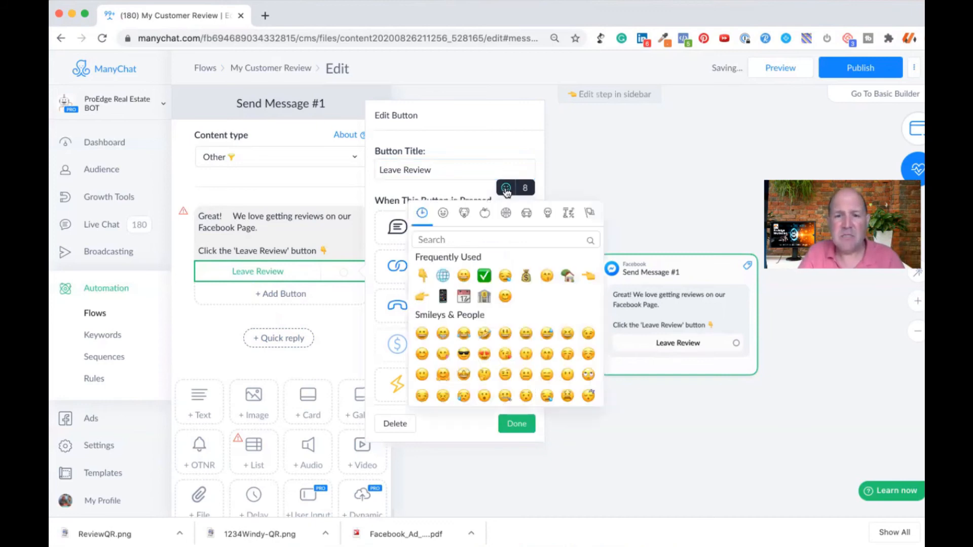
click(466, 278)
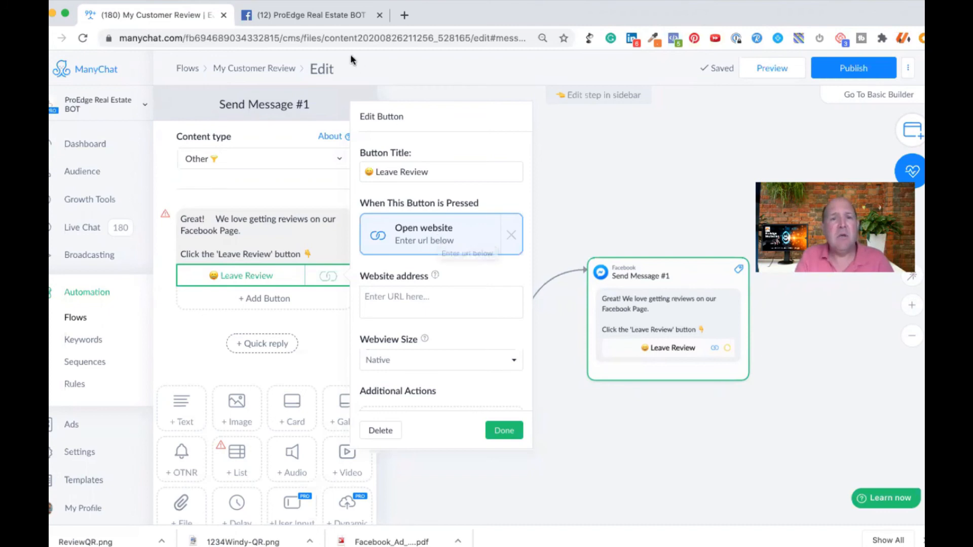
Step: Switch to the Facebook page for ProEdge Real Estate BOT, open its Reviews section and copy the page's web address
click(296, 14)
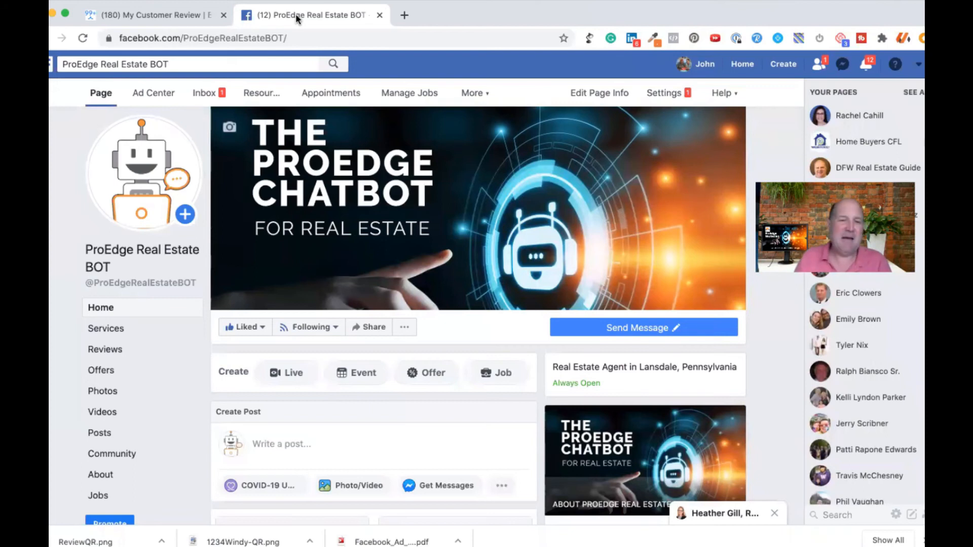
click(105, 350)
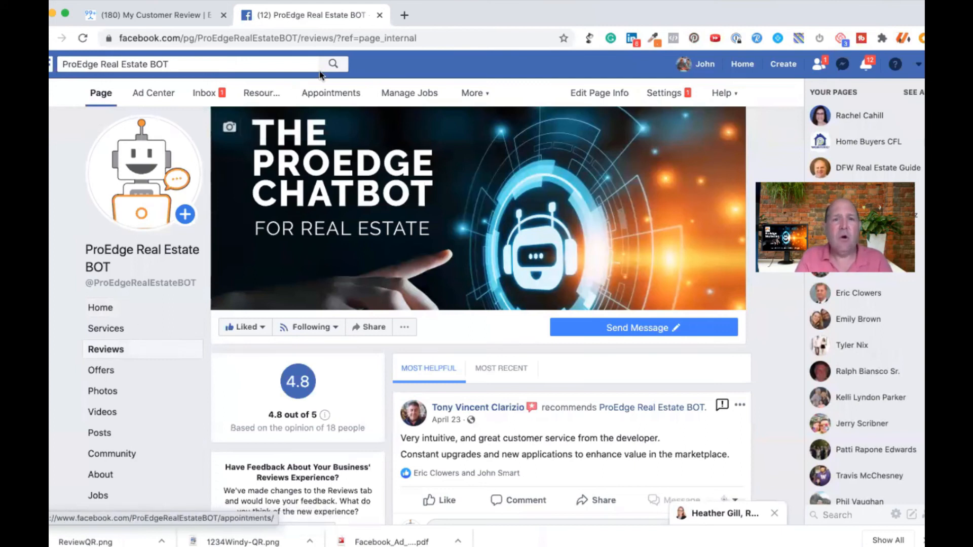
click(317, 39)
double_click(317, 39)
triple_click(317, 39)
key(super+c)
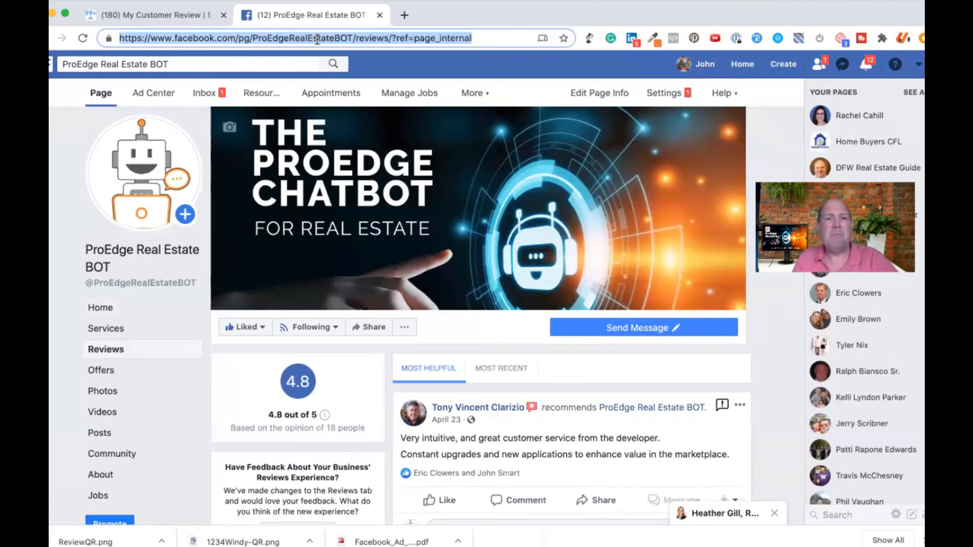
Step: Back in ManyChat, set the Leave Review button's website address to the copied Facebook reviews URL and finish editing the button
click(167, 15)
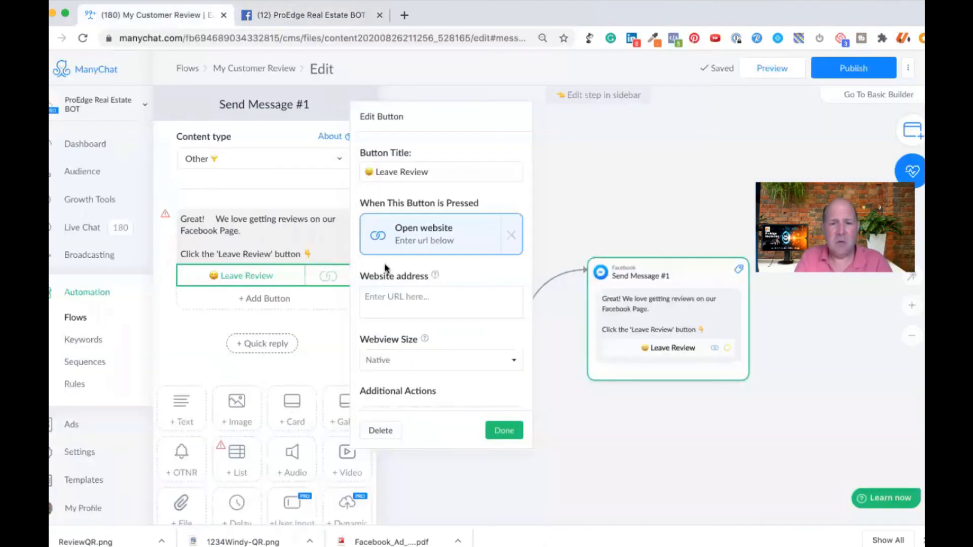
click(395, 294)
key(super+v)
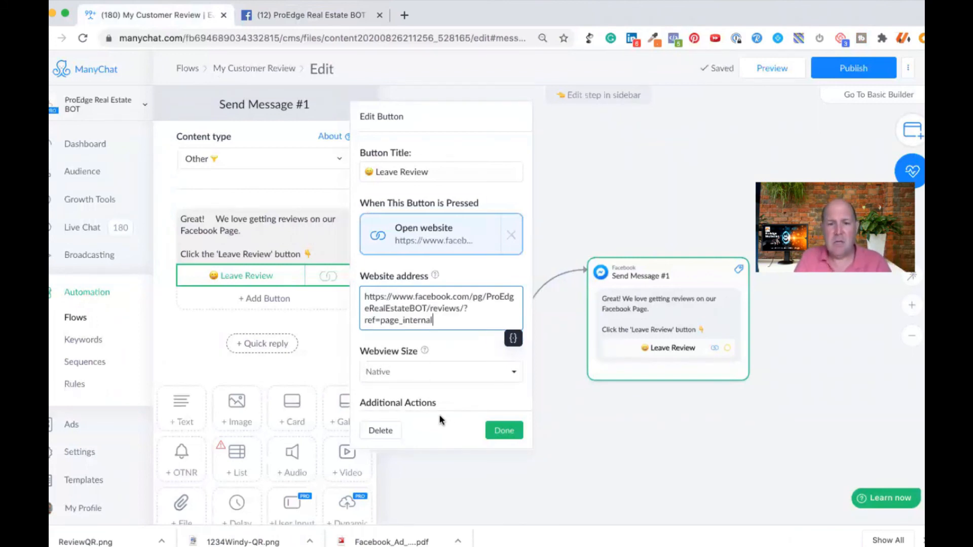
click(504, 430)
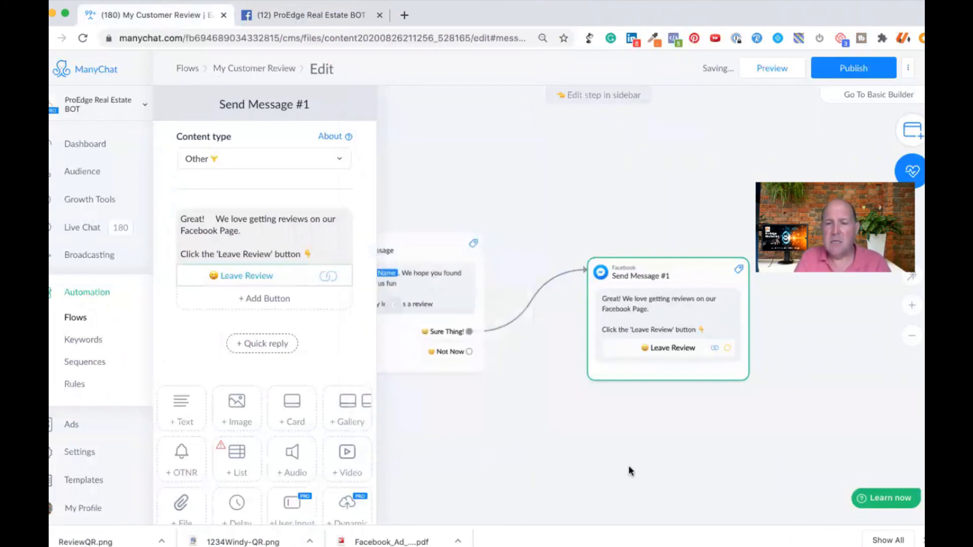
click(601, 432)
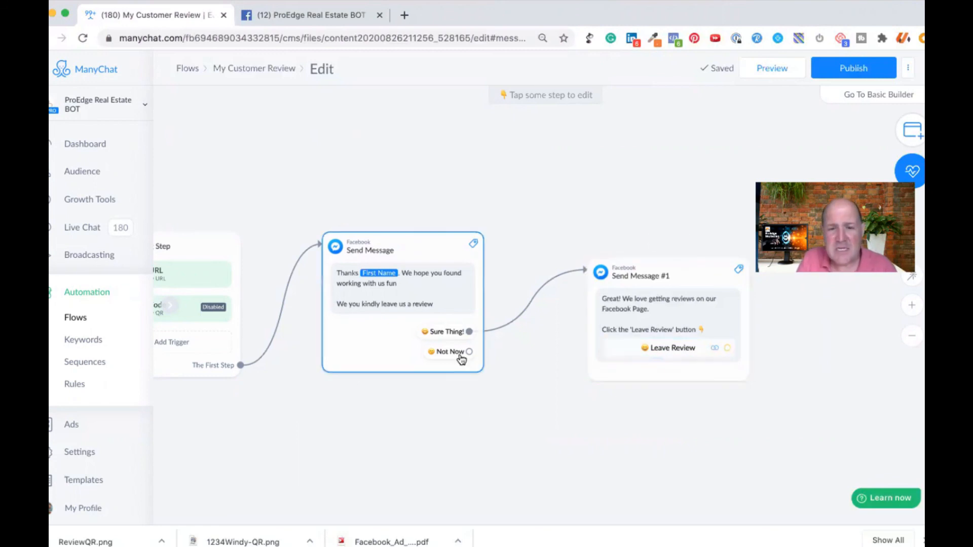
Step: Connect the Not Now quick reply to a new Send Message step and set its content type to Other
drag(469, 351, 544, 467)
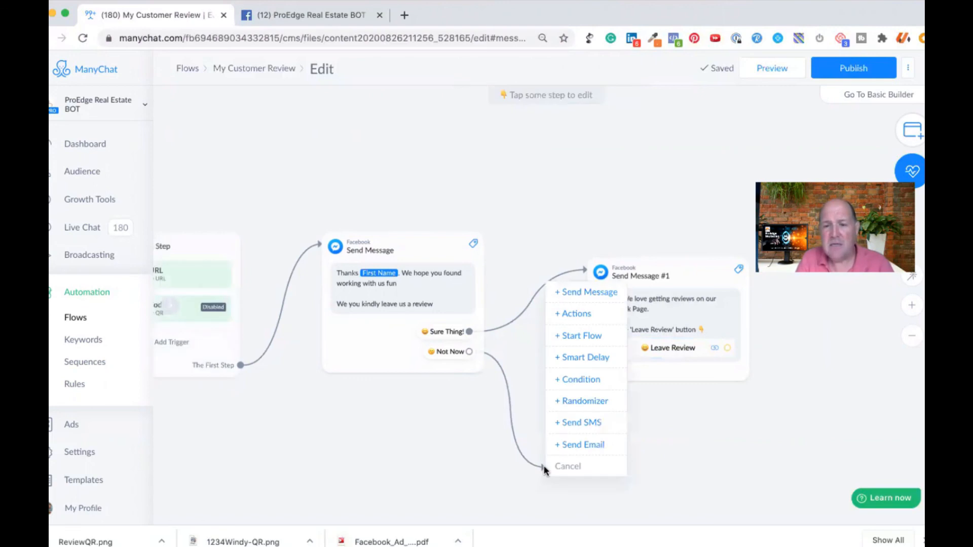
click(576, 292)
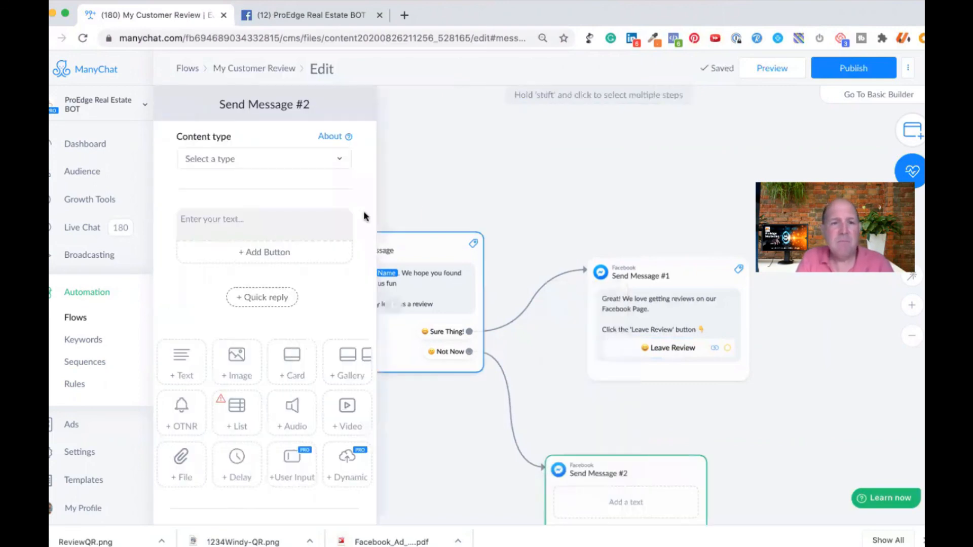
click(261, 159)
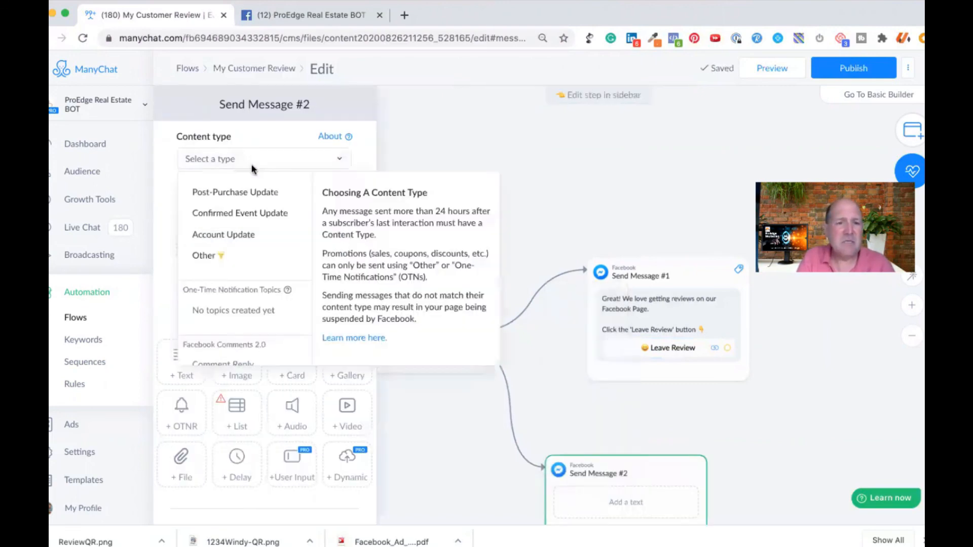
click(221, 255)
Step: Enter "Understand. We will check back in later." as the text of the Not Now message
click(237, 218)
text(Understand.     )
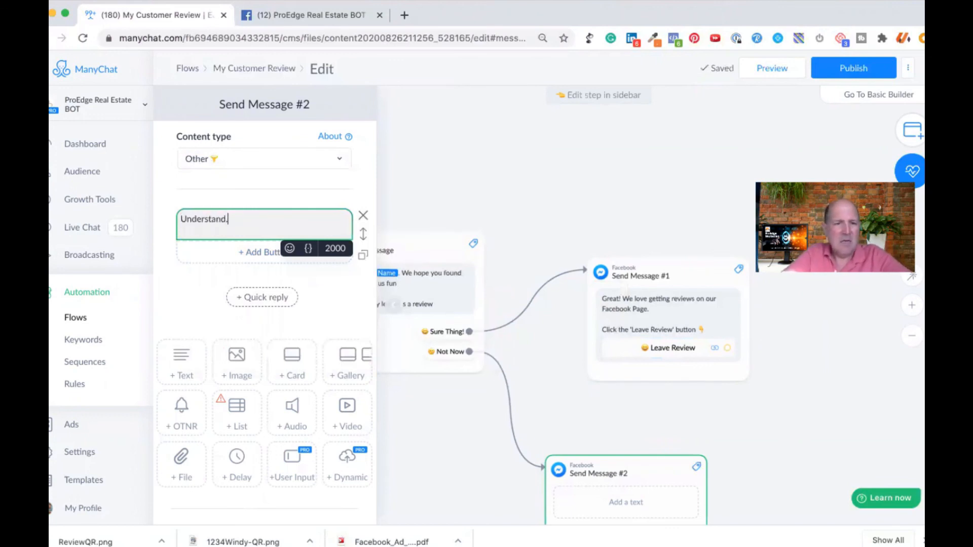
text(WE will)
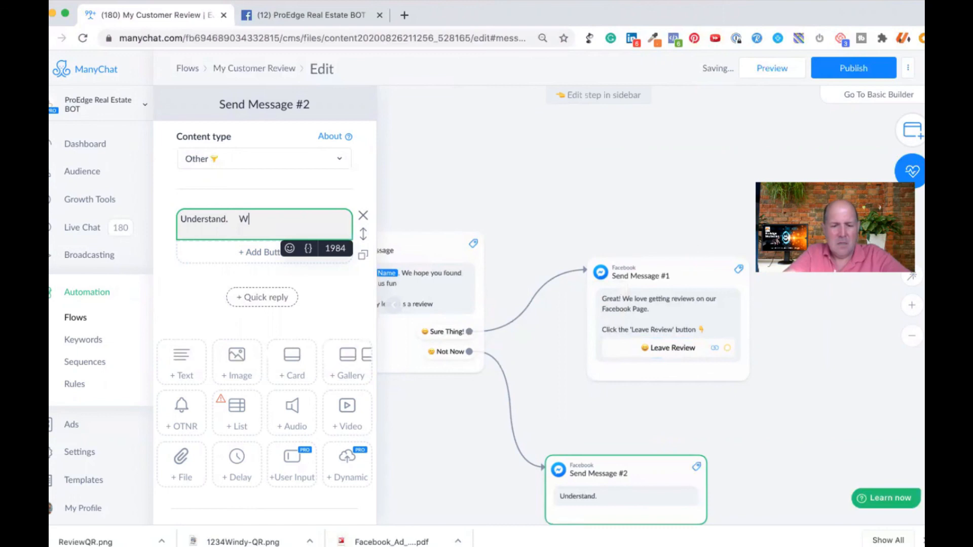
key(BackSpace)
key(BackSpace)
key(BackSpace)
key(BackSpace)
key(BackSpace)
key(BackSpace)
key(BackSpace)
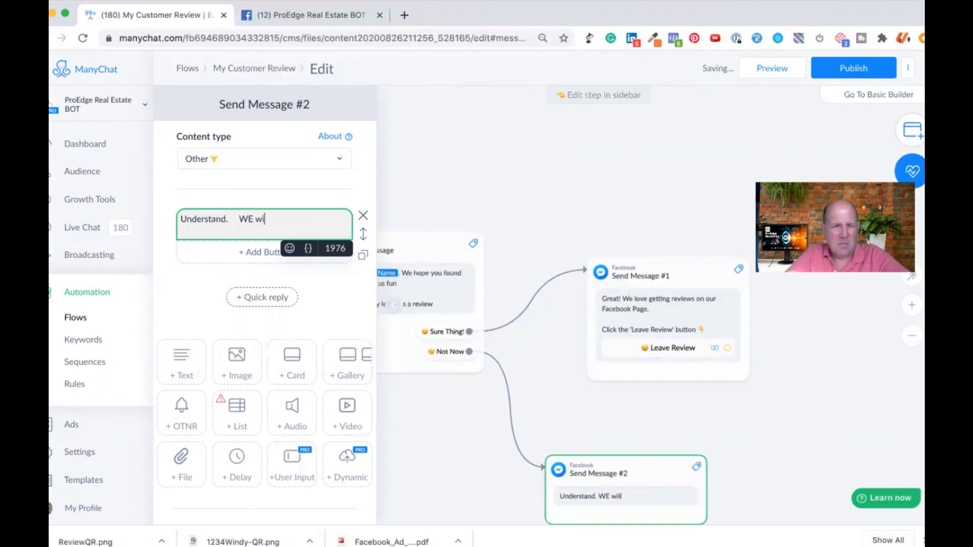
text(e will check back in late)
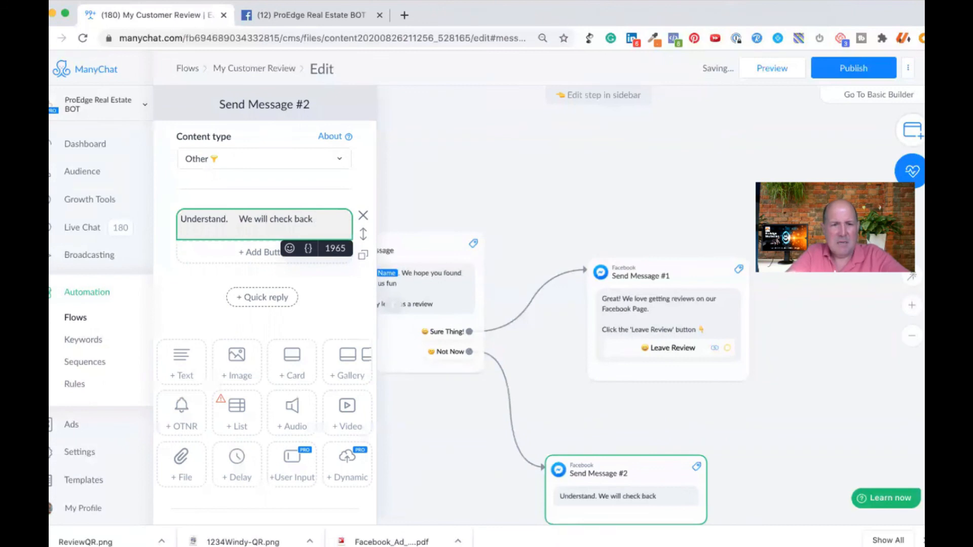
text(r.)
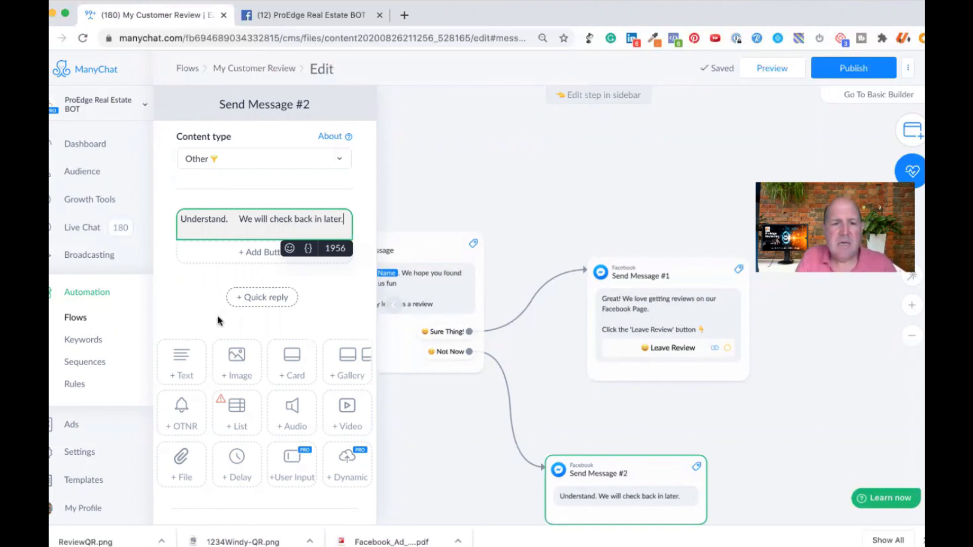
Step: Make the Not Now message continue to another step and connect it to a new Smart Delay
scroll(208, 311, down, 1)
scroll(208, 311, down, 1)
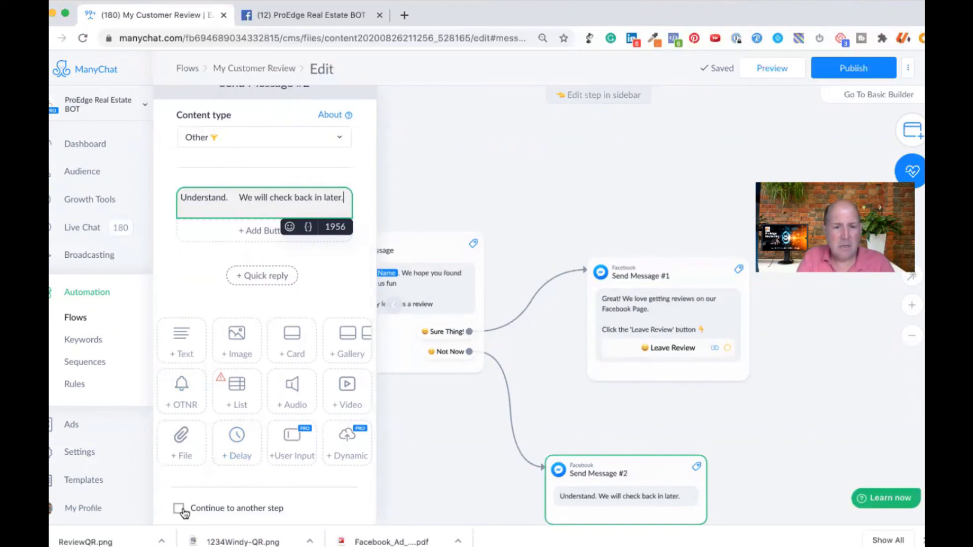
click(233, 513)
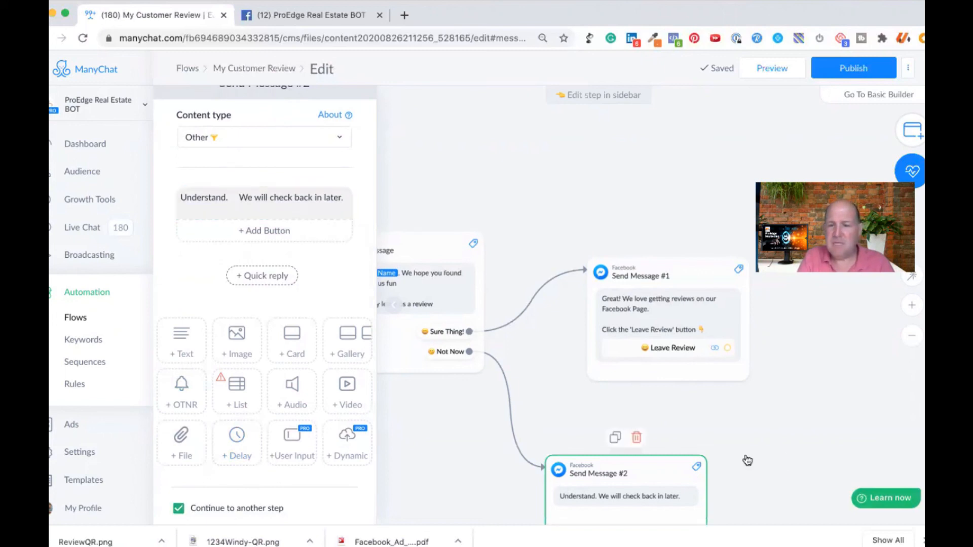
scroll(774, 421, down, 5)
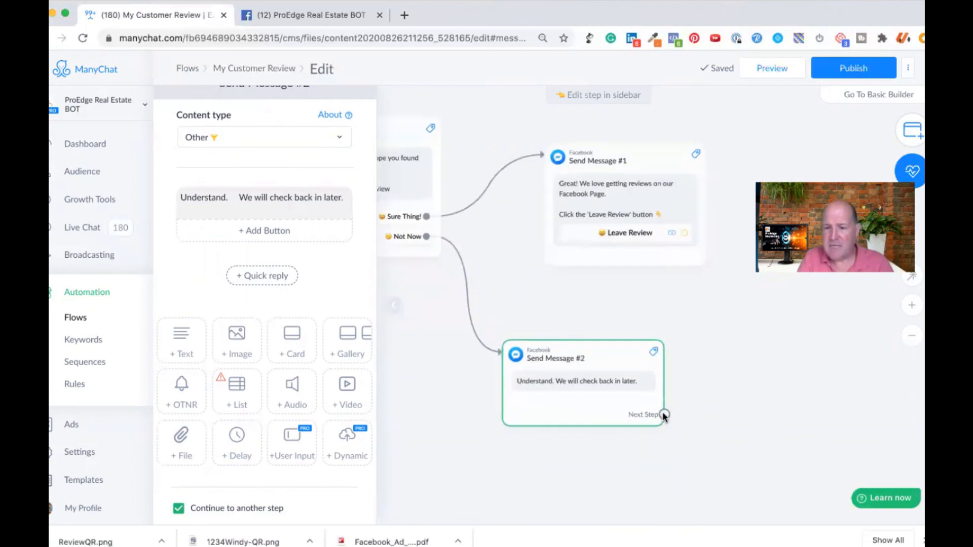
drag(664, 416, 717, 384)
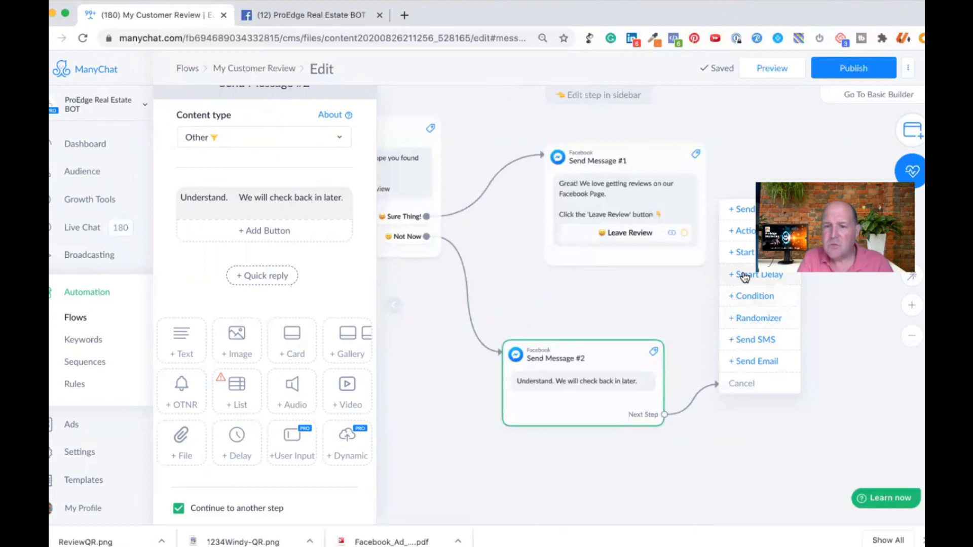
click(744, 277)
Step: Set the Smart Delay's duration to 6 hours
click(255, 159)
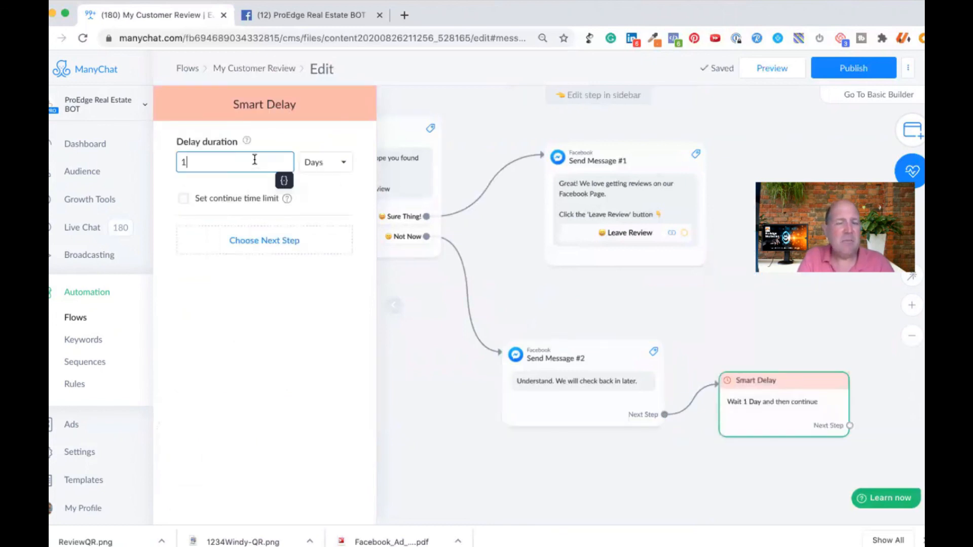
key(BackSpace)
text(6)
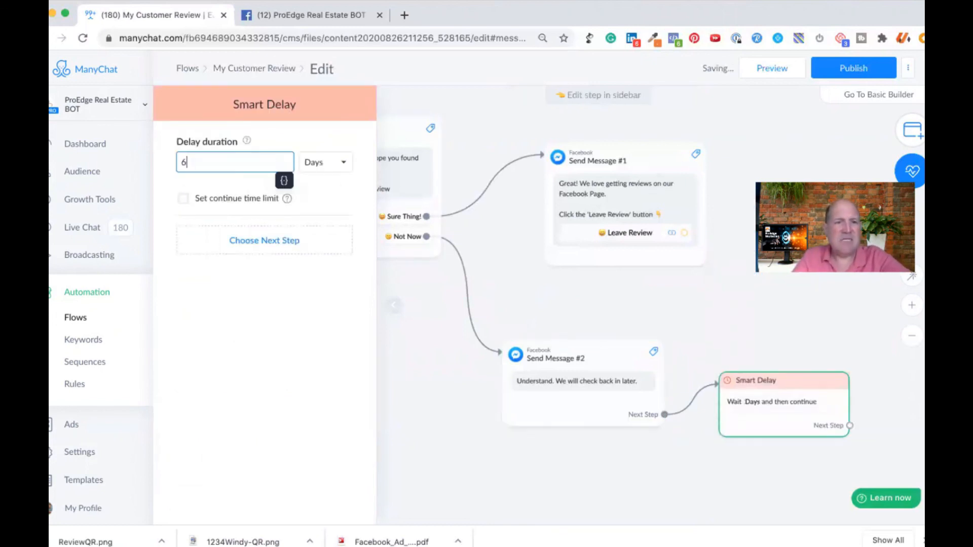
click(330, 159)
click(328, 151)
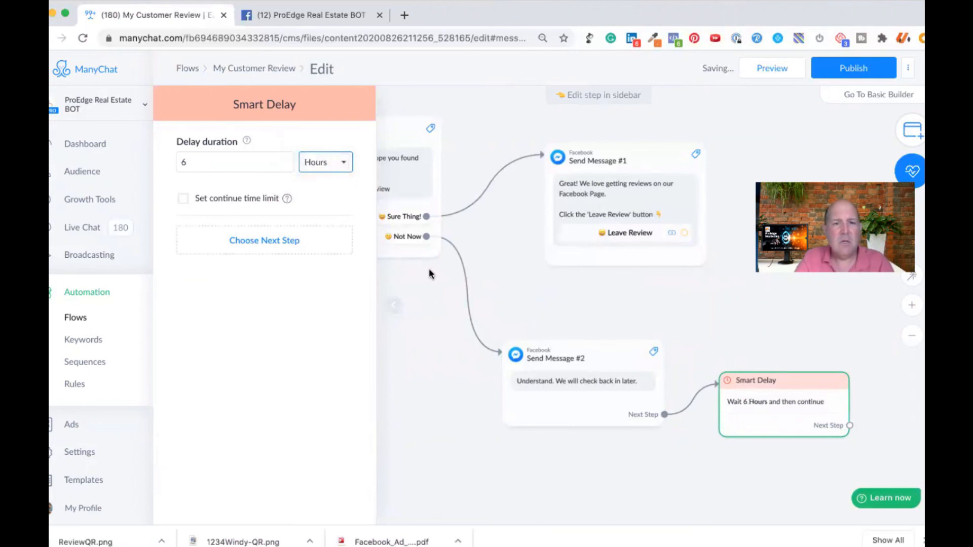
Step: Draw a connection from the Smart Delay's Next Step into the empty canvas to add a follow-up step
drag(769, 483, 581, 488)
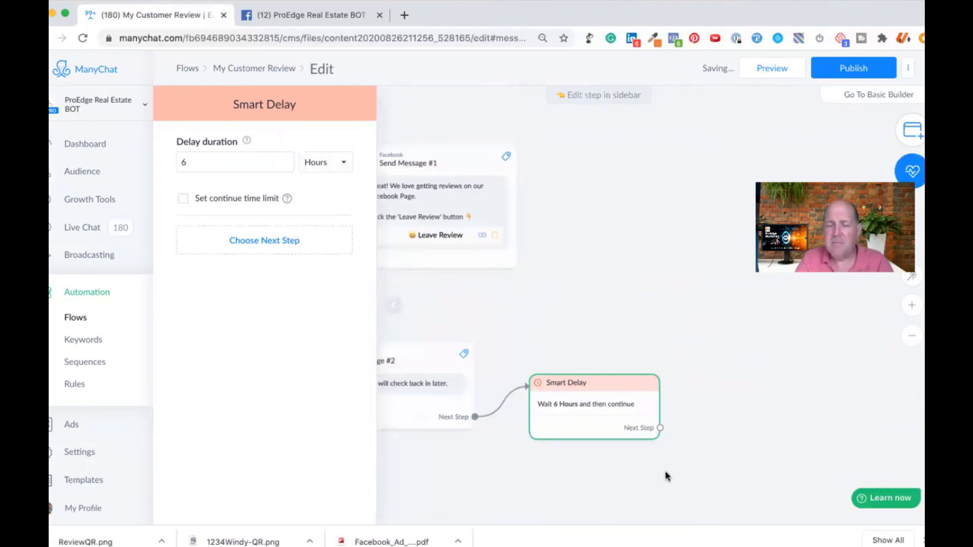
drag(666, 475, 612, 475)
drag(605, 427, 649, 349)
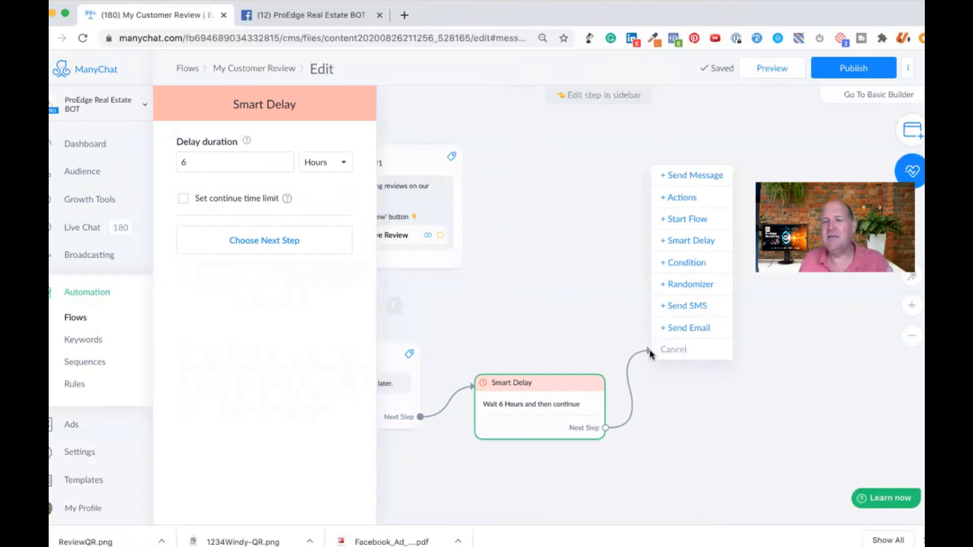